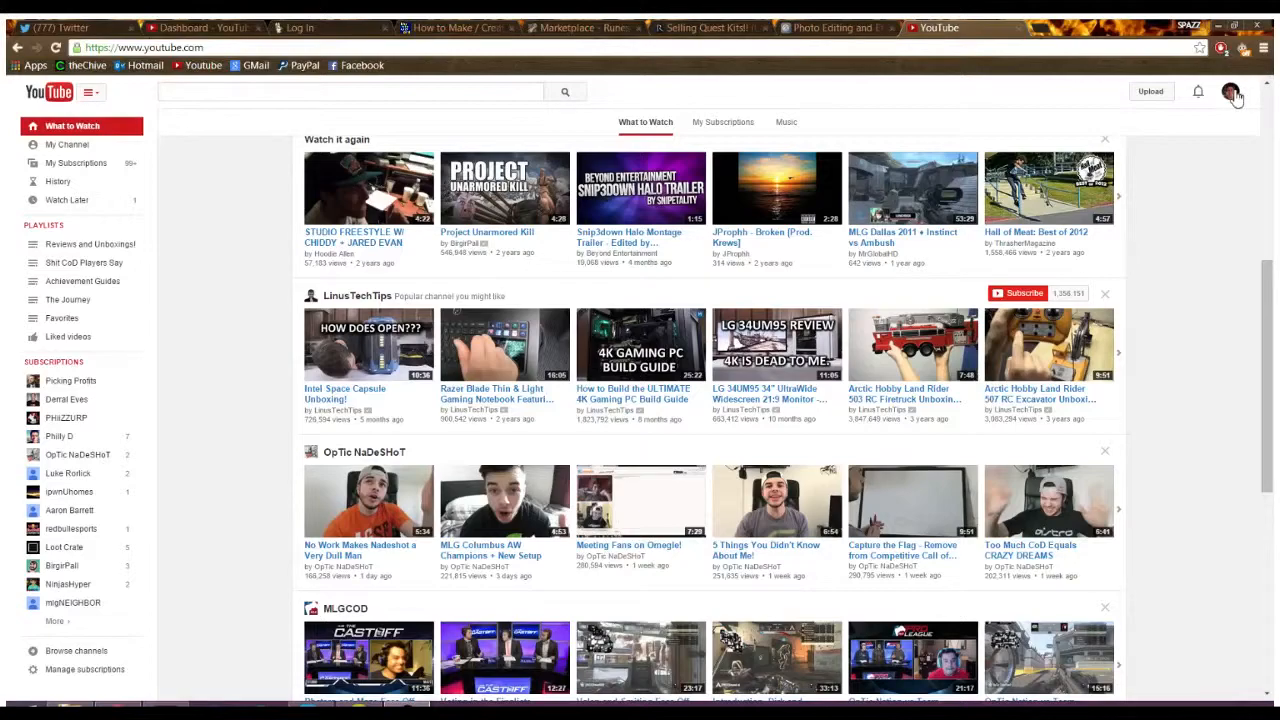
# - Open the editing page of the first video on the Creator Studio dashboard and check the suggested image size for custom thumbnails
pyautogui.click(1231, 93)
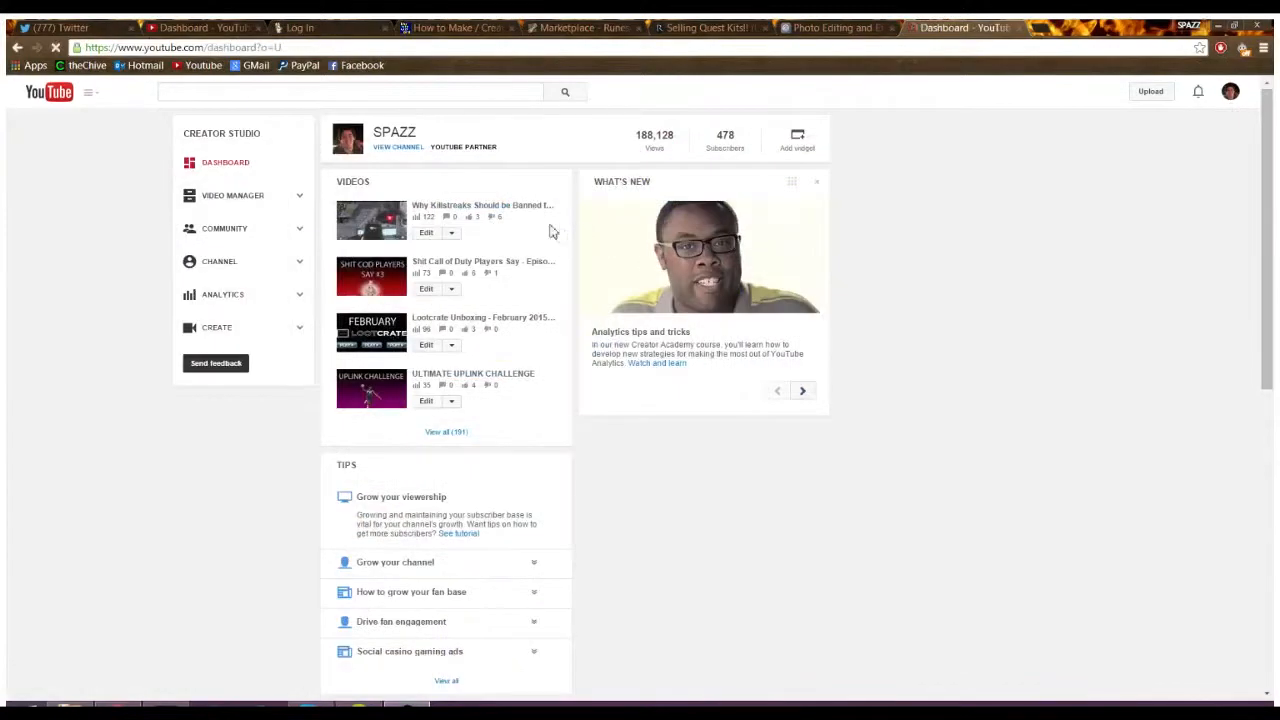
pyautogui.click(425, 234)
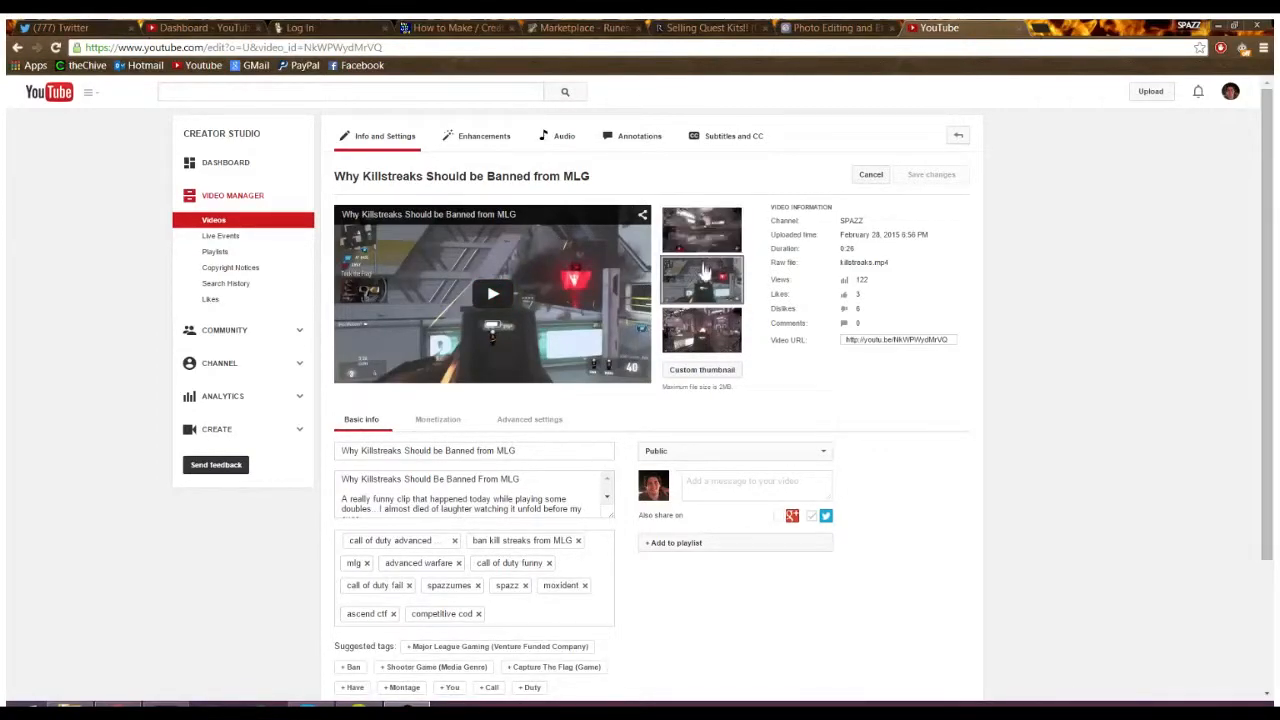
pyautogui.moveTo(698, 248)
pyautogui.moveTo(730, 390)
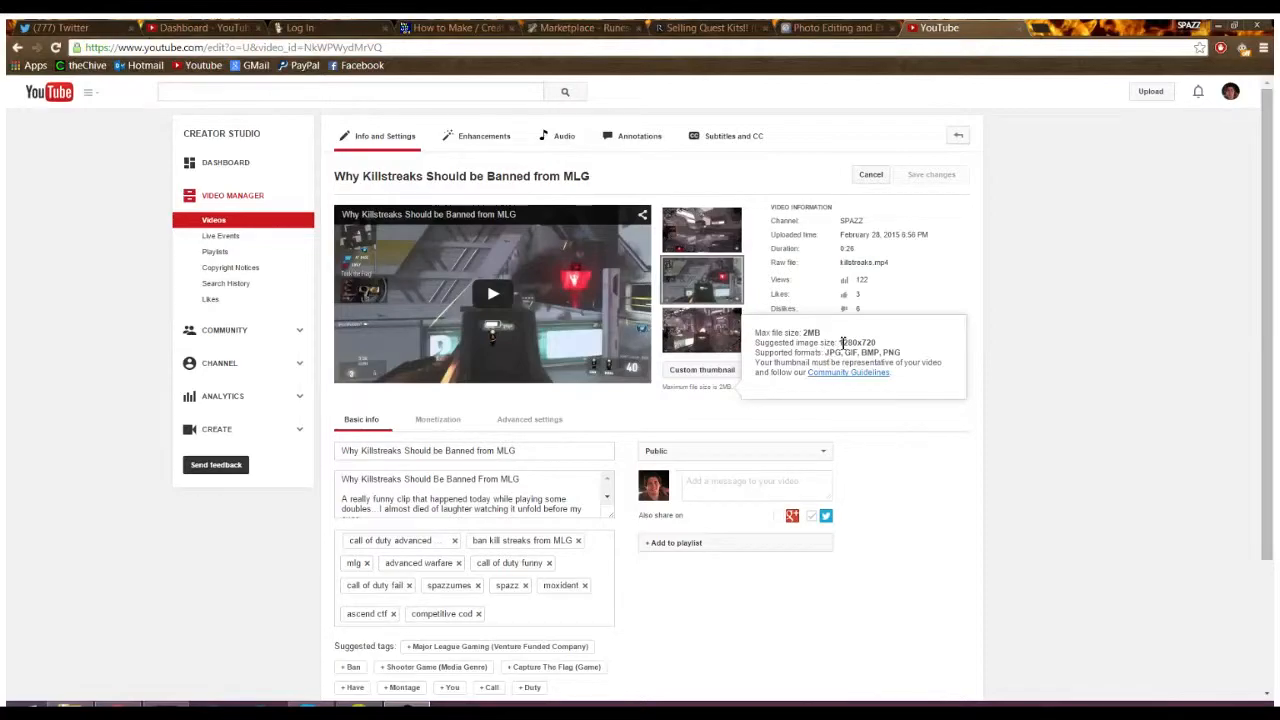
pyautogui.moveTo(839, 343); pyautogui.dragTo(884, 345)
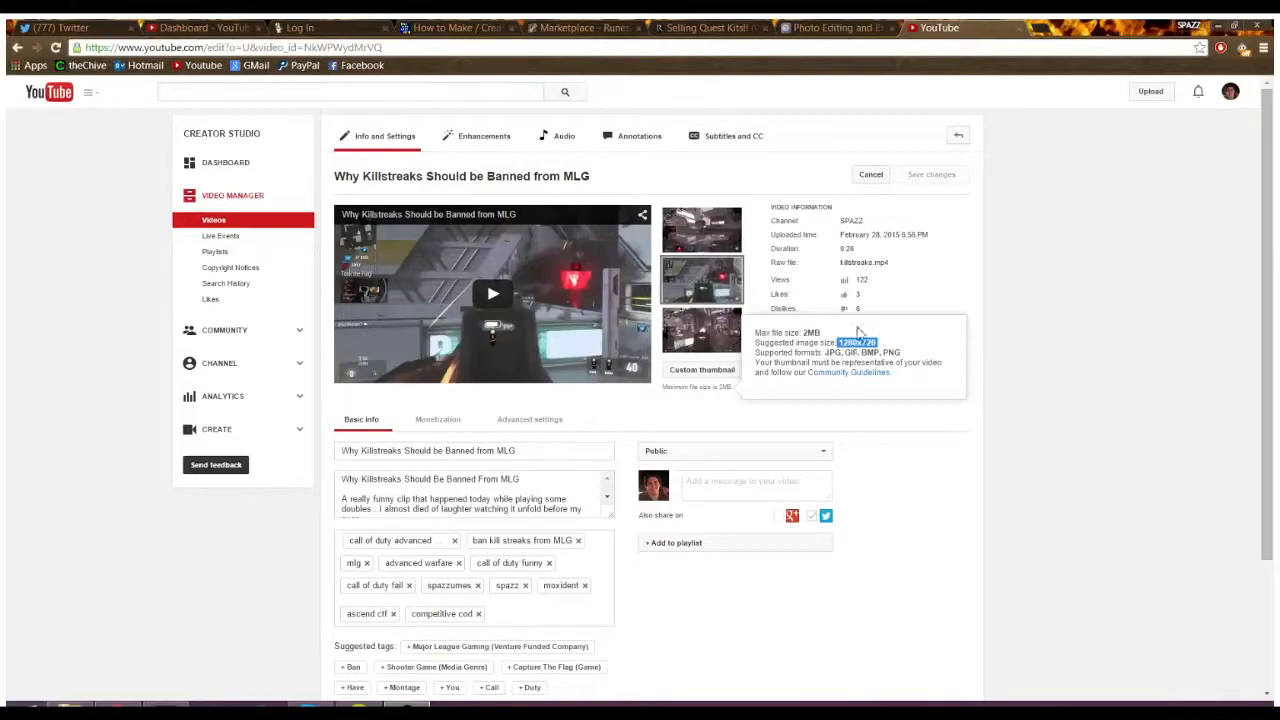
# - Switch to Pixlr Editor and create a new image named YT with the Movie 720p preset
pyautogui.click(862, 27)
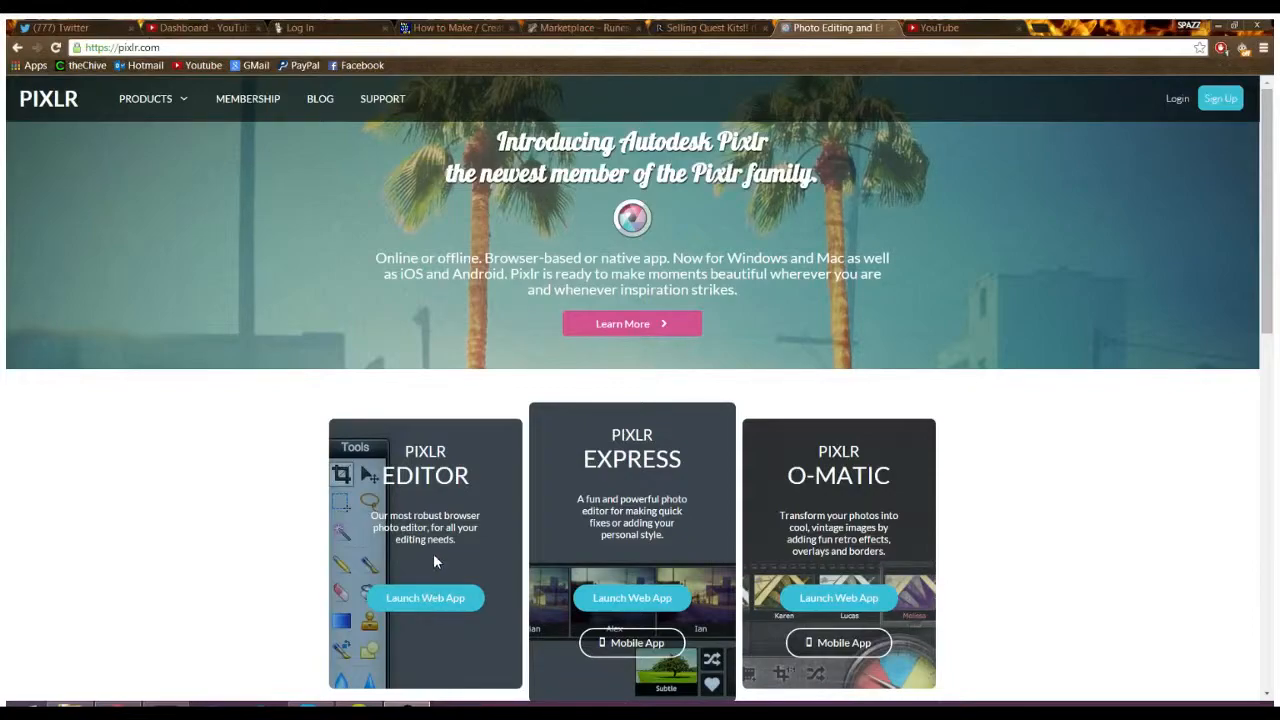
pyautogui.click(443, 595)
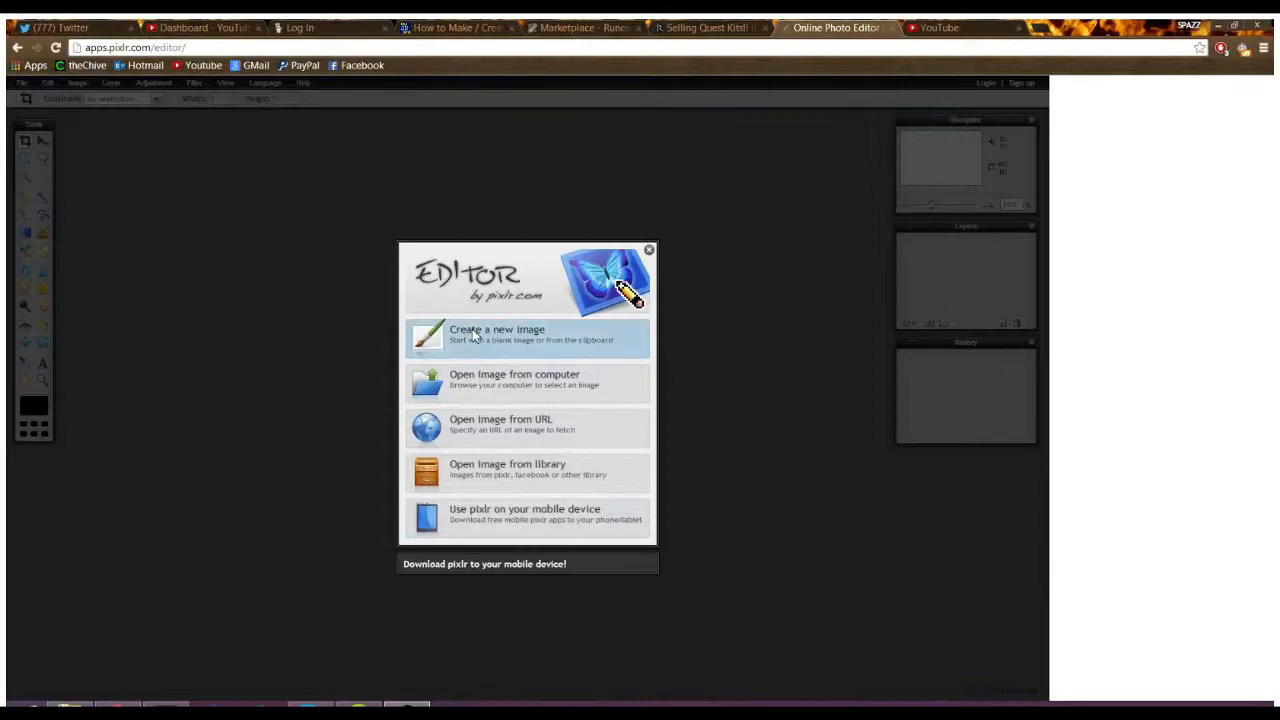
pyautogui.click(474, 337)
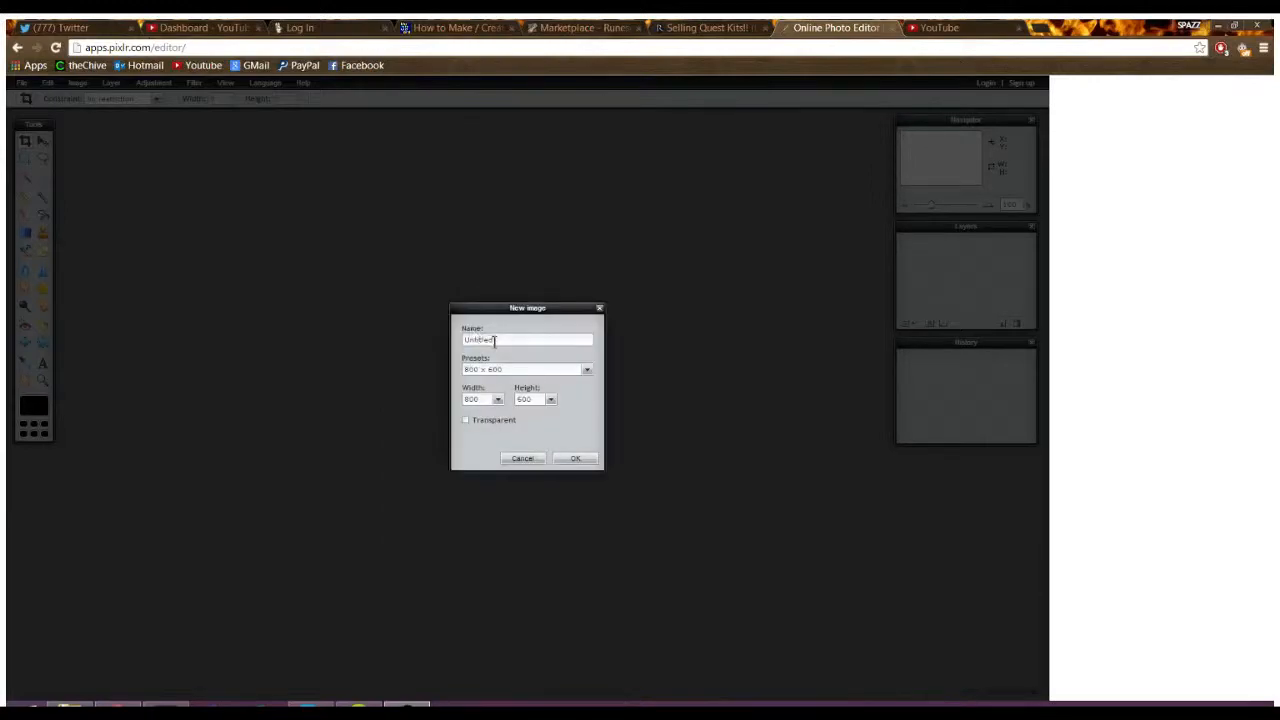
pyautogui.doubleClick(544, 339)
pyautogui.write('YT')
pyautogui.click(587, 372)
pyautogui.moveTo(587, 405); pyautogui.dragTo(590, 492)
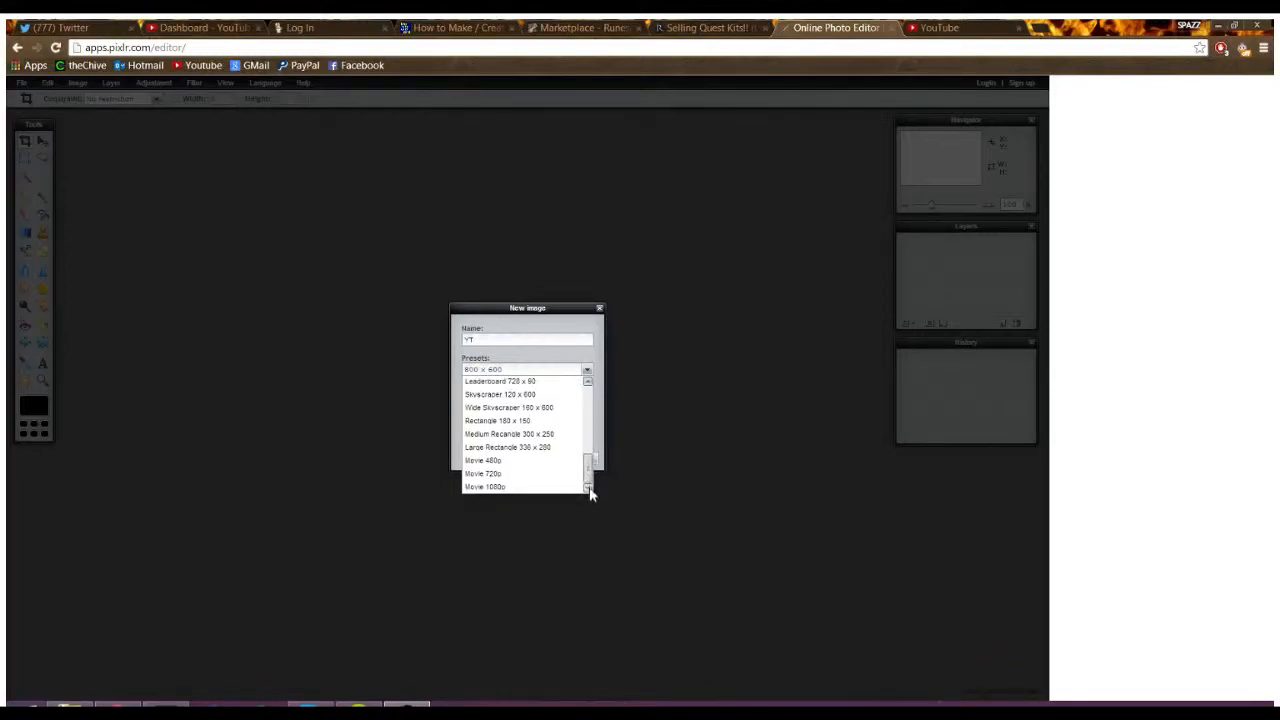
pyautogui.click(531, 474)
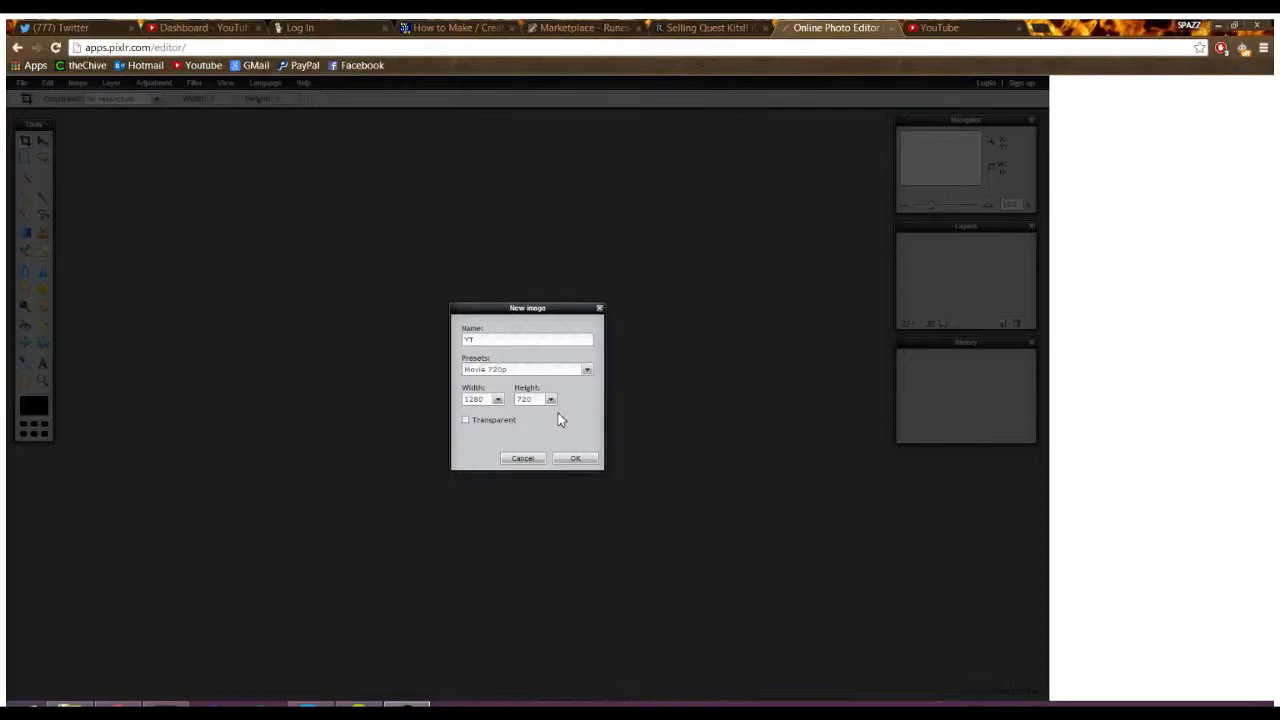
pyautogui.click(575, 458)
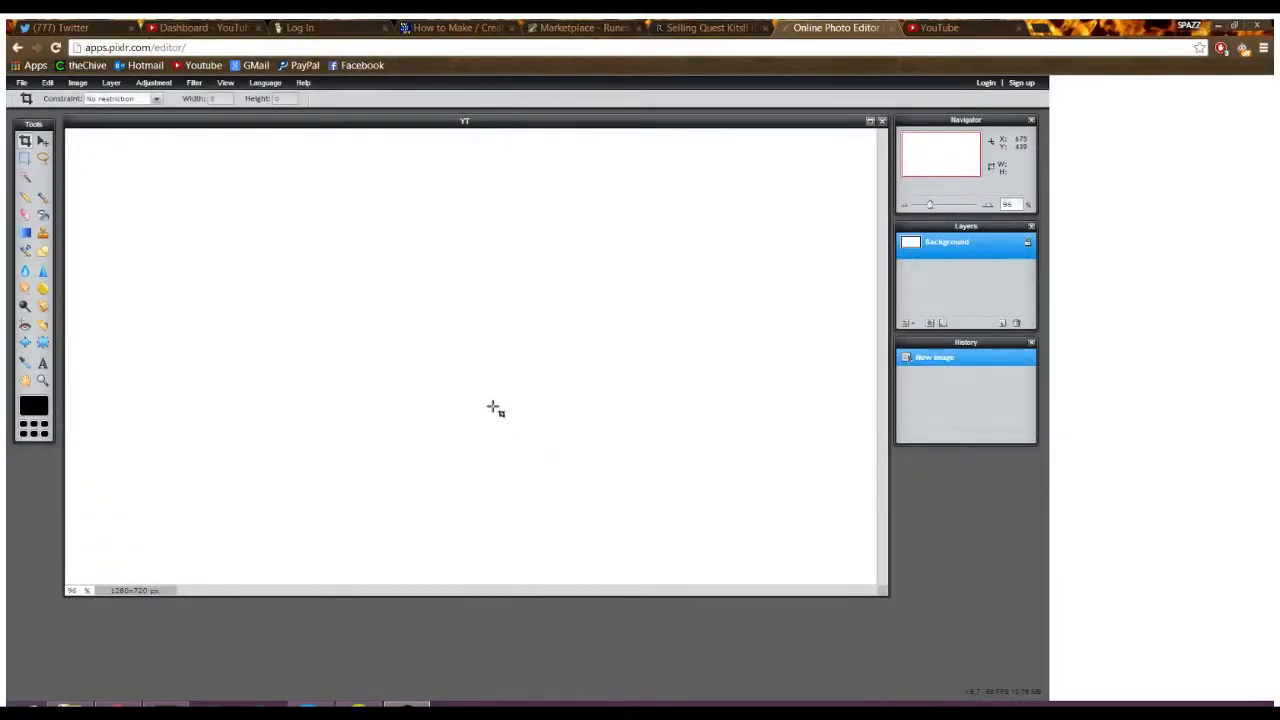
# - Fill the background with a linear gradient running vertically from bright red at the canvas's lower edge to black near its upper edge
pyautogui.click(21, 82)
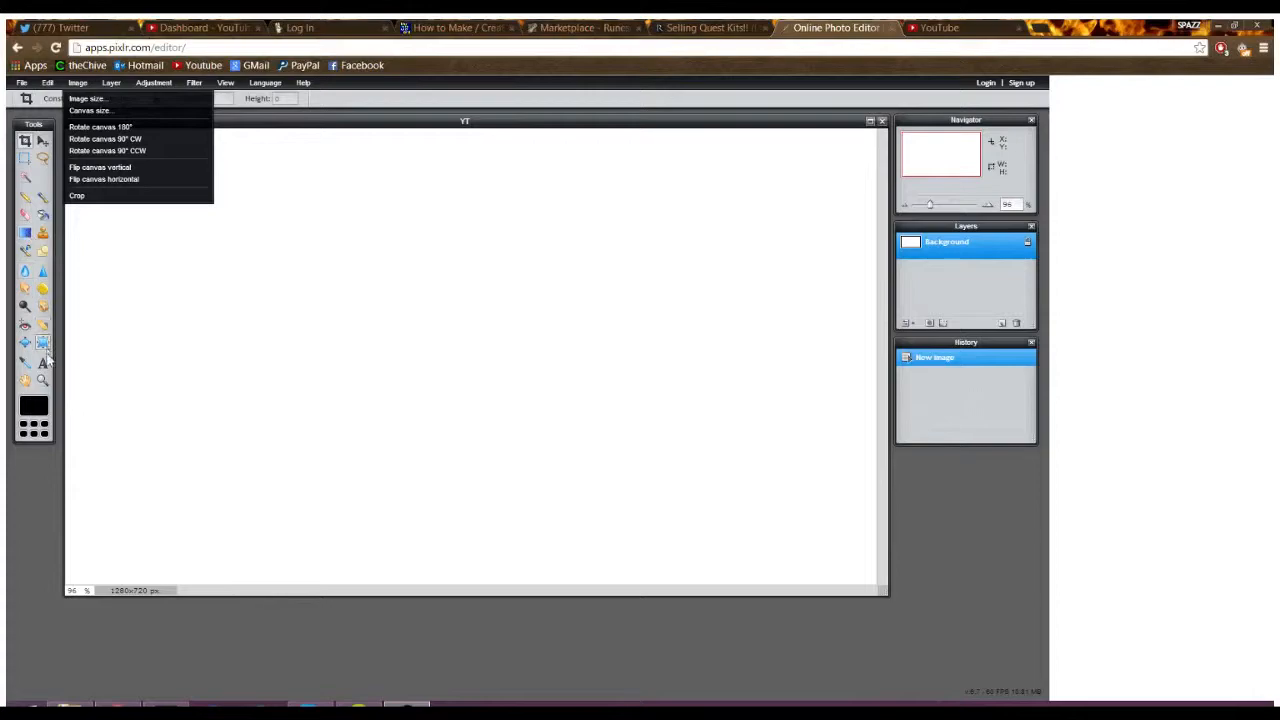
pyautogui.click(27, 233)
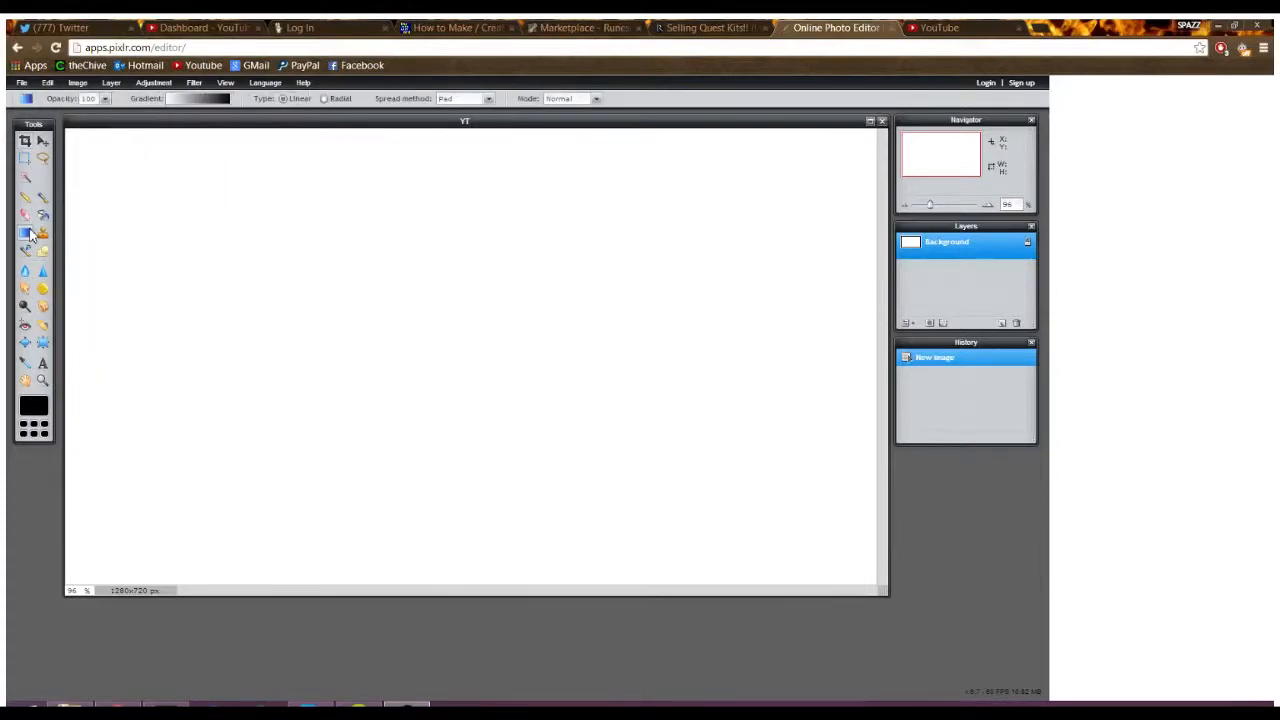
pyautogui.click(198, 100)
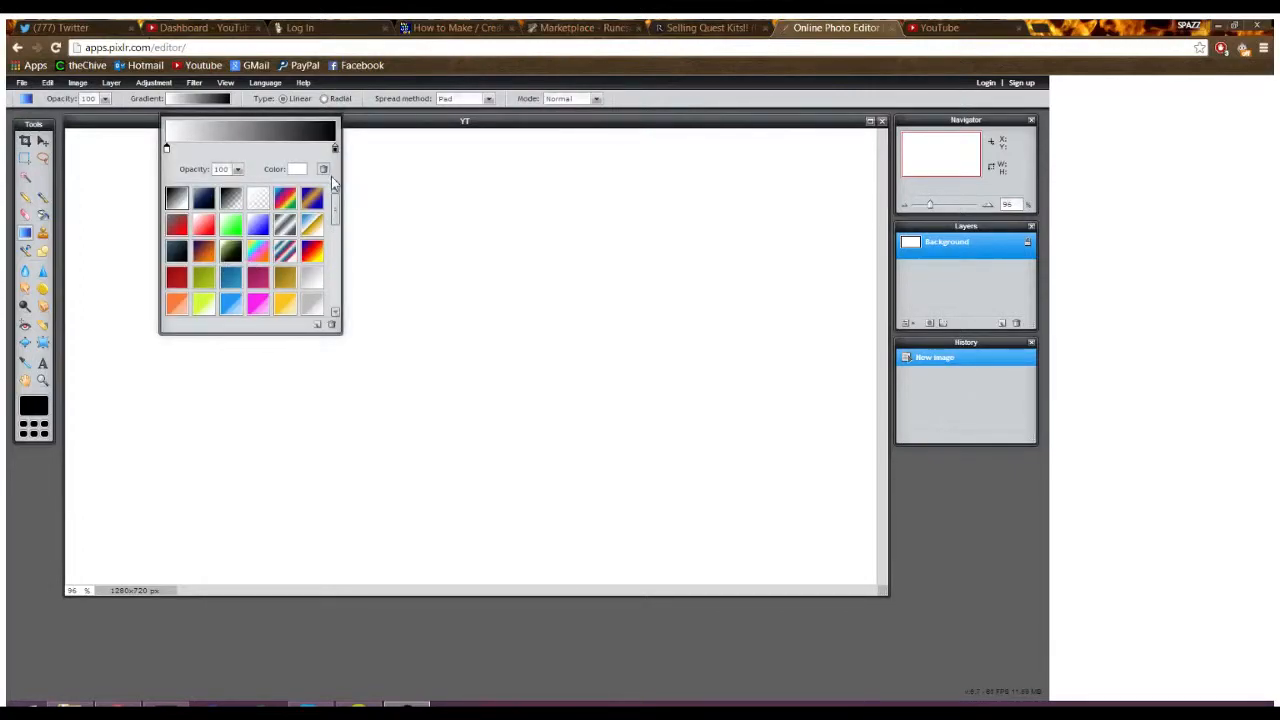
pyautogui.moveTo(337, 202)
pyautogui.mouseDown()
pyautogui.moveTo(341, 240)
pyautogui.moveTo(325, 200)
pyautogui.mouseUp()
pyautogui.click(298, 169)
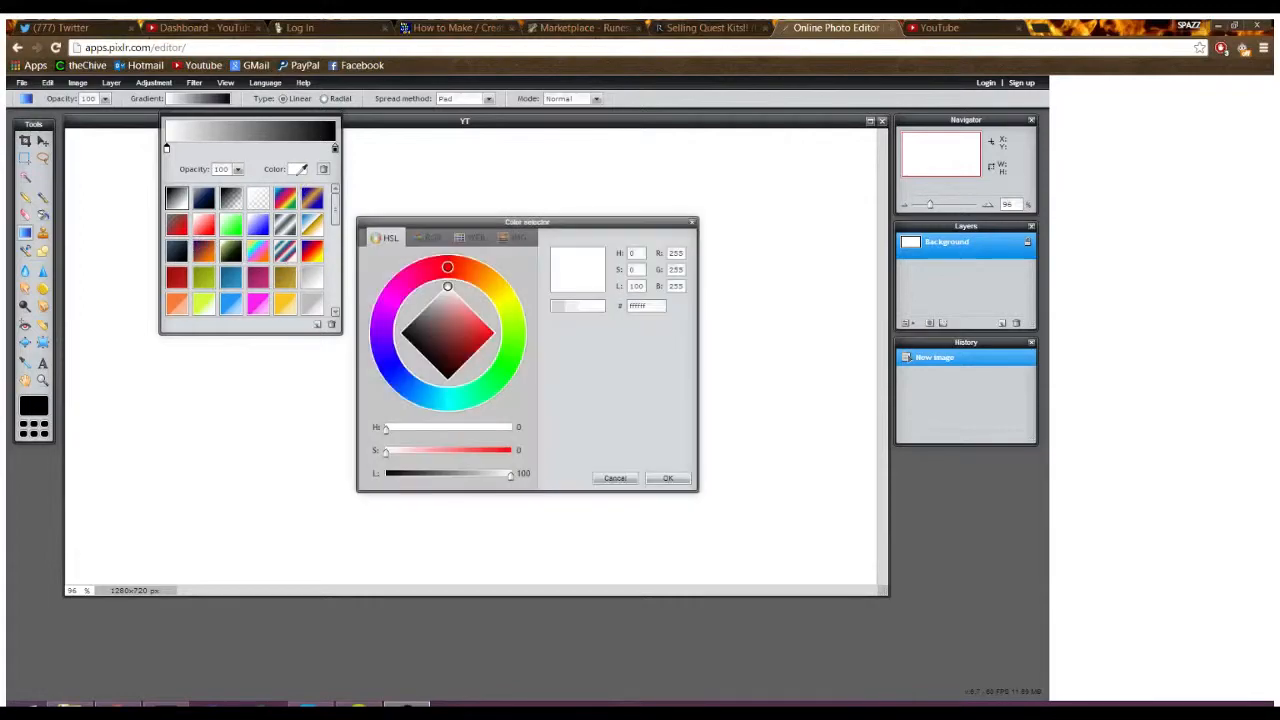
pyautogui.click(487, 333)
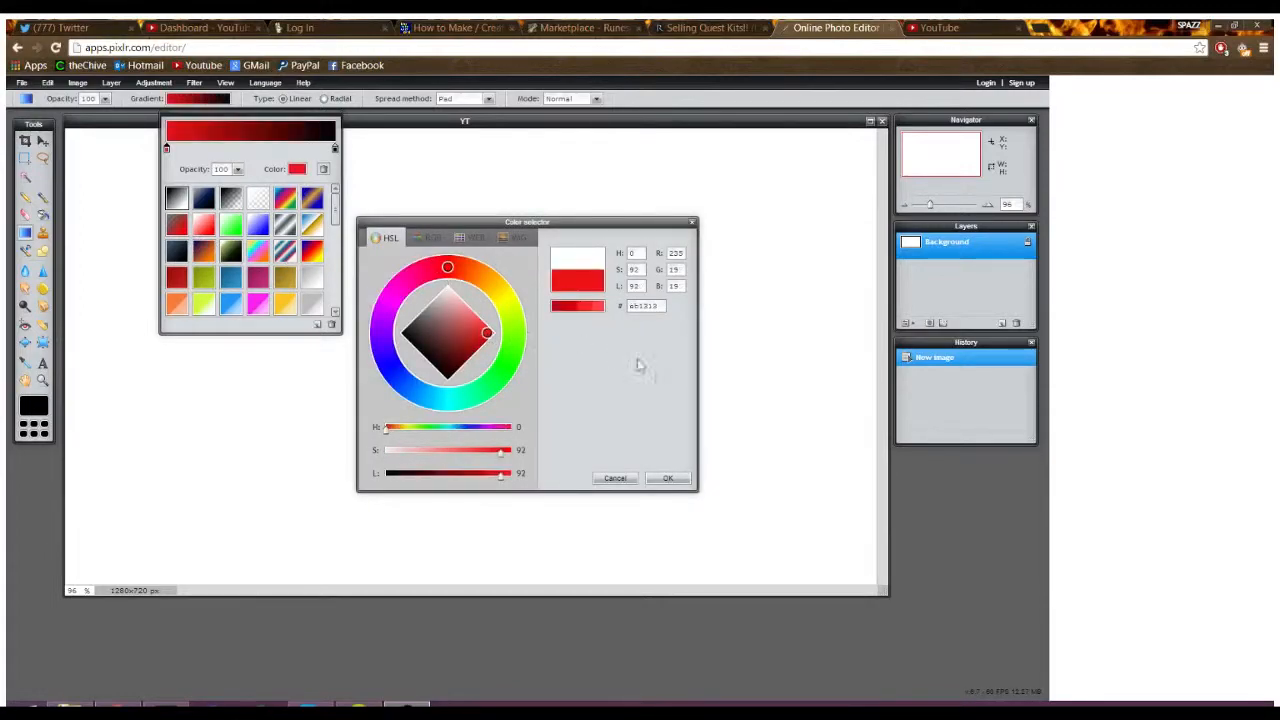
pyautogui.click(676, 482)
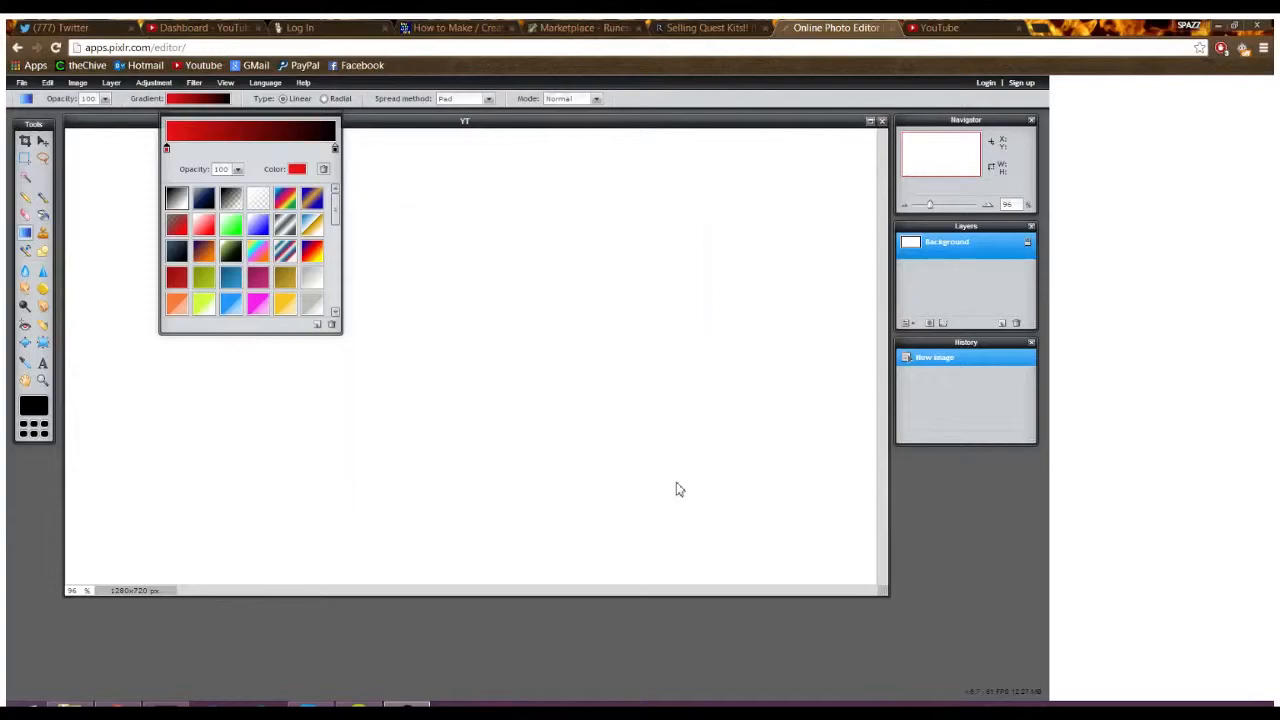
pyautogui.click(195, 100)
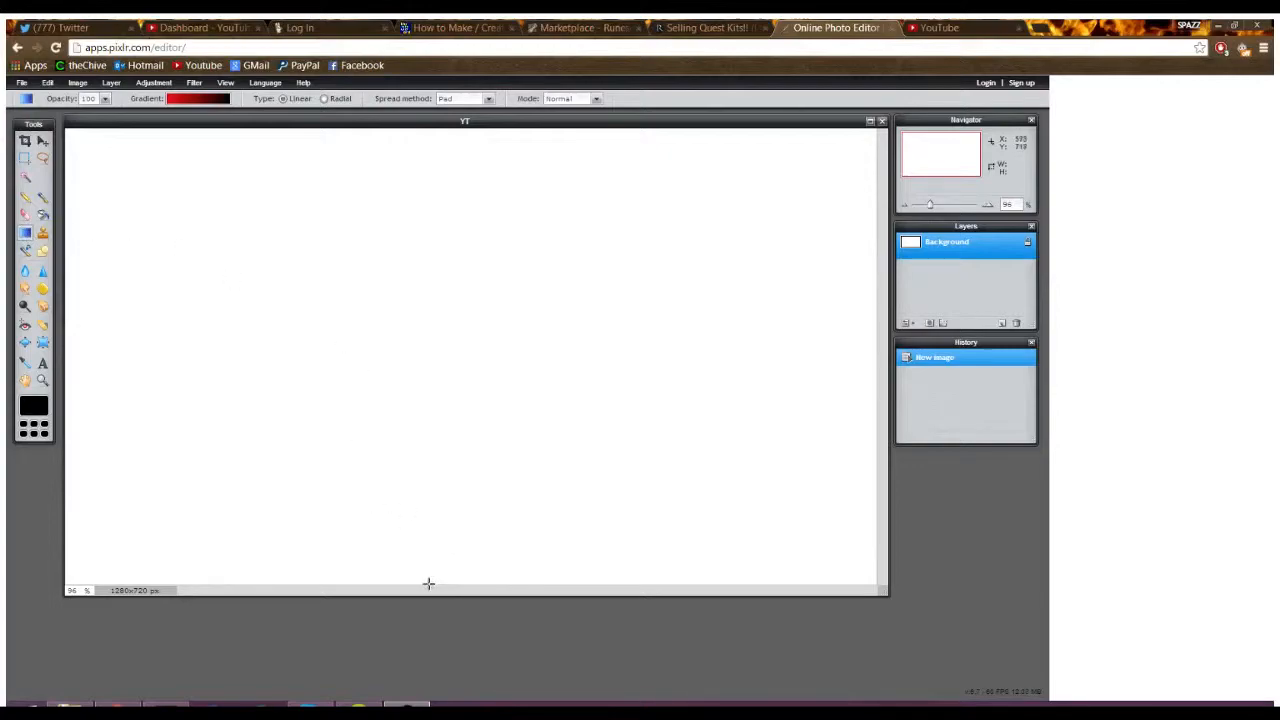
pyautogui.moveTo(430, 575); pyautogui.dragTo(434, 147)
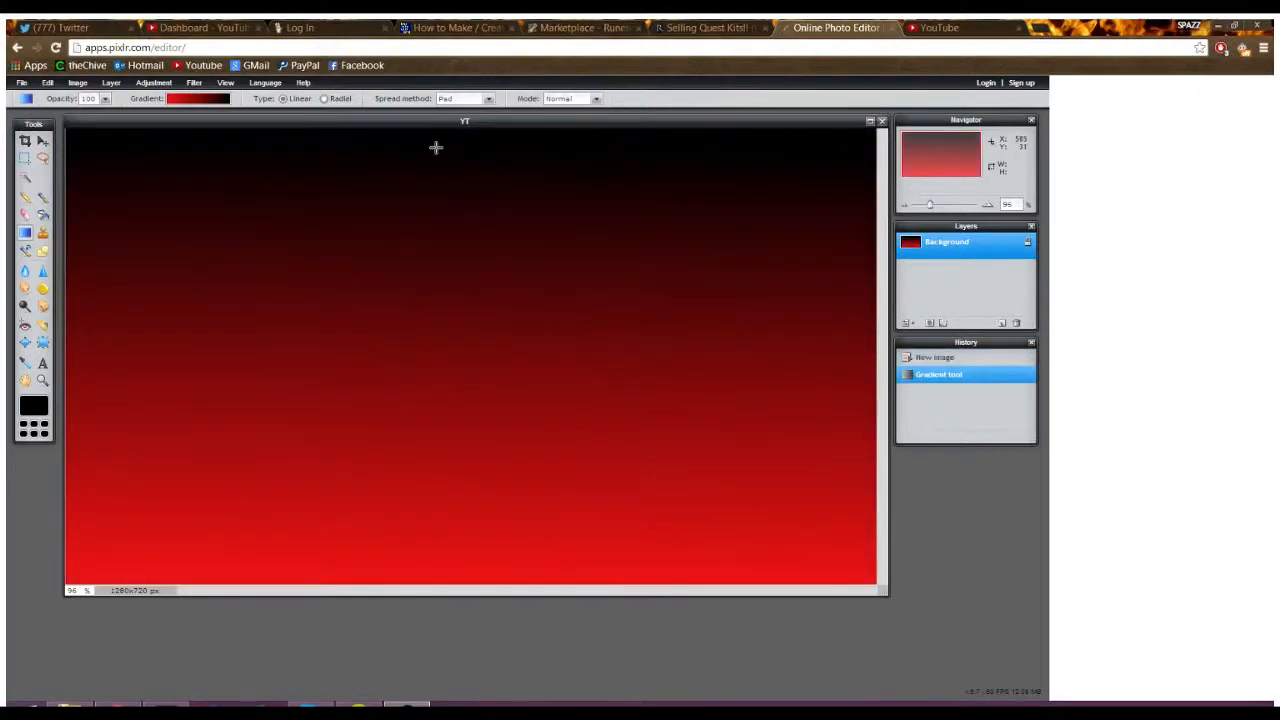
pyautogui.click(195, 84)
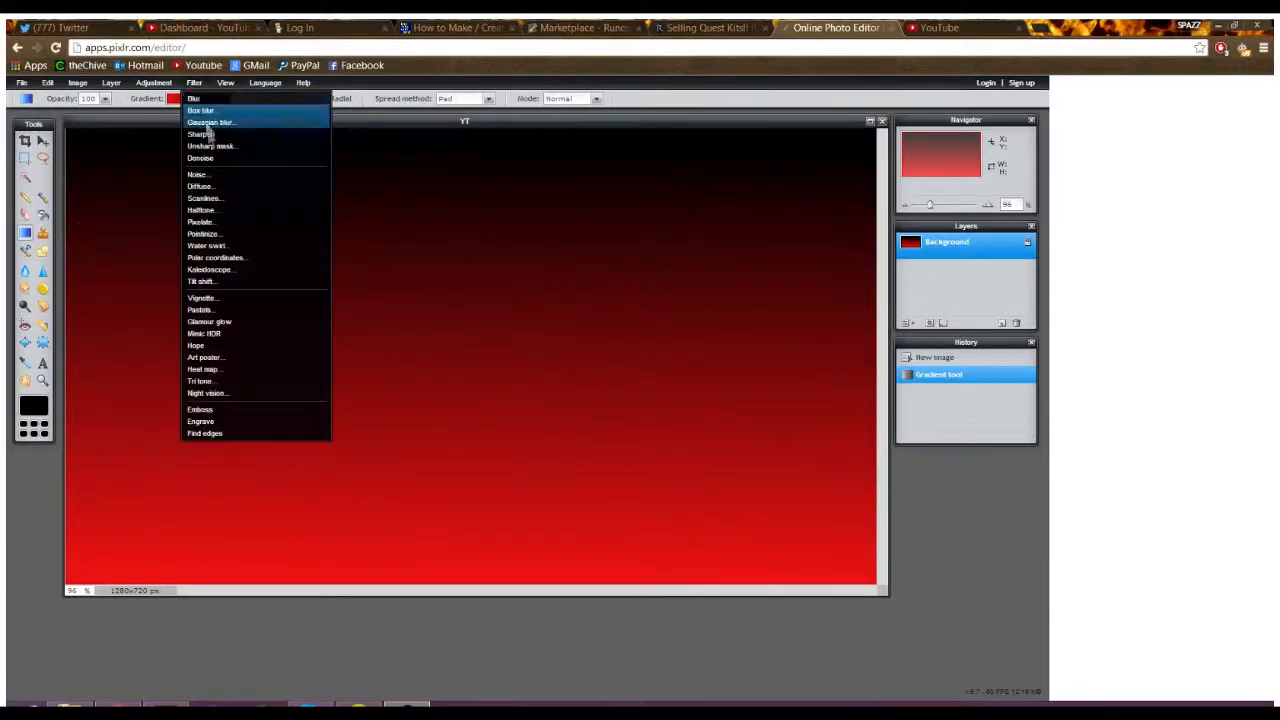
pyautogui.click(209, 236)
pyautogui.click(534, 376)
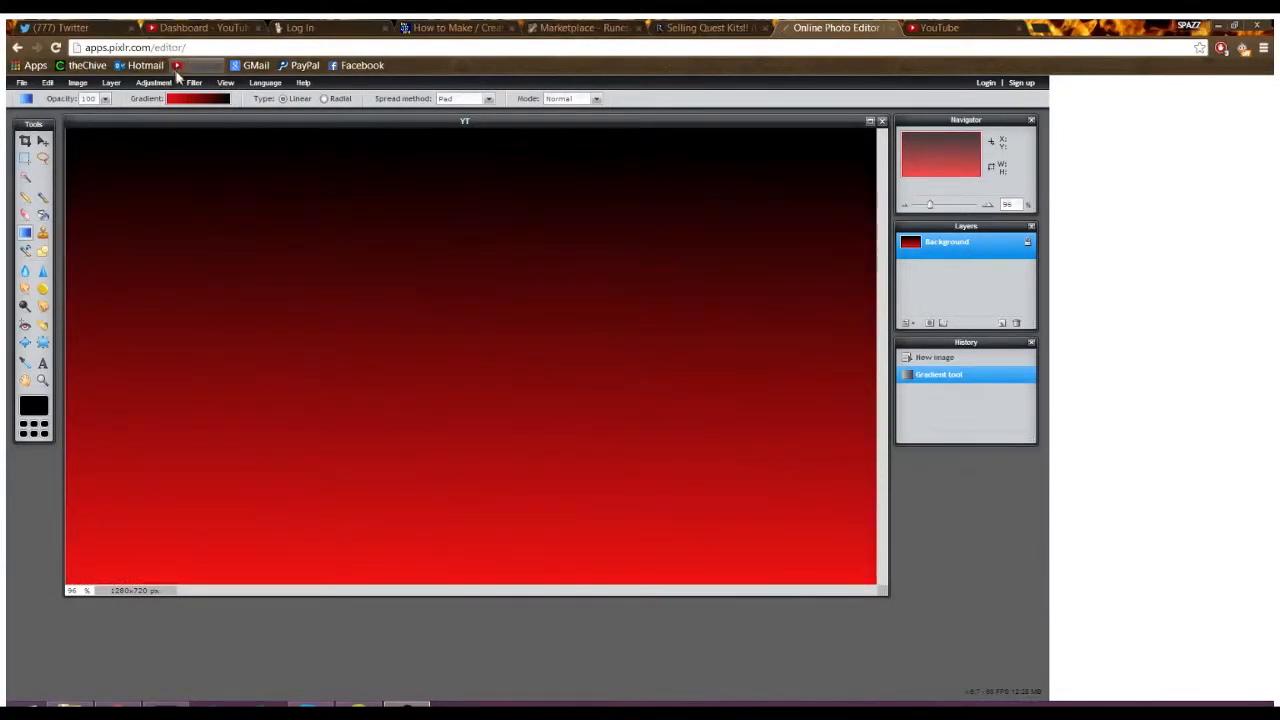
pyautogui.click(194, 83)
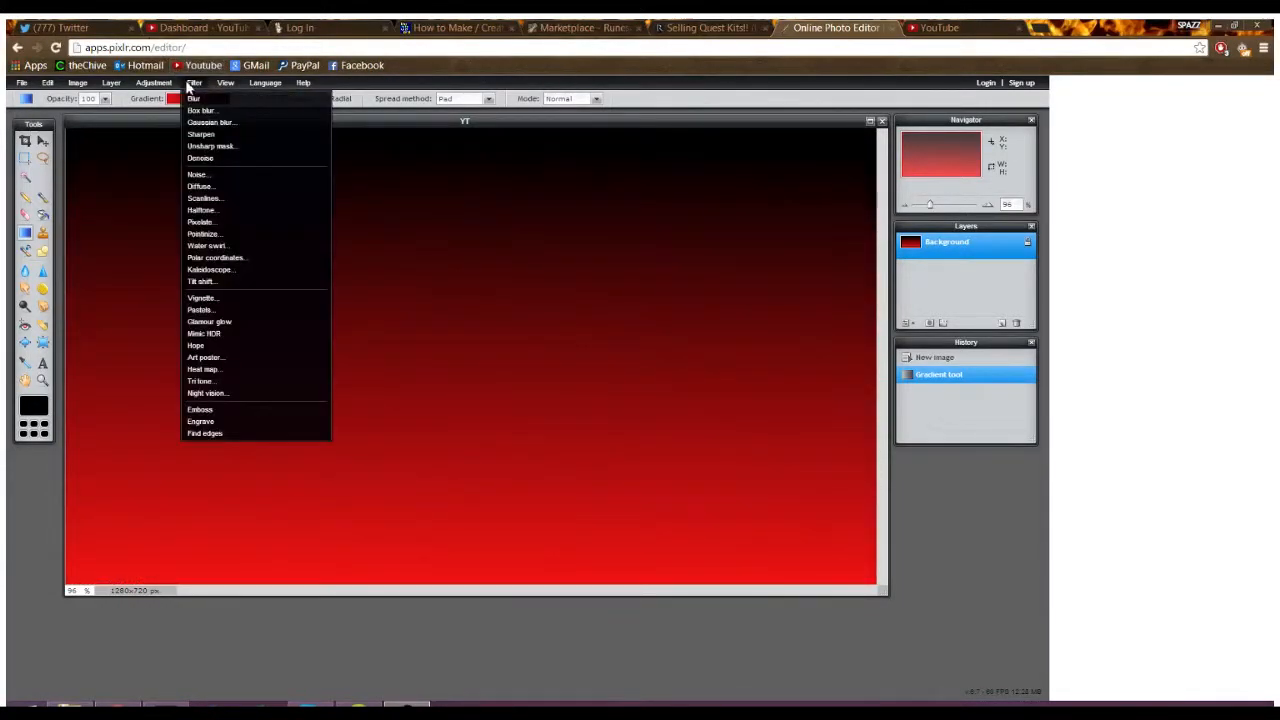
pyautogui.click(210, 269)
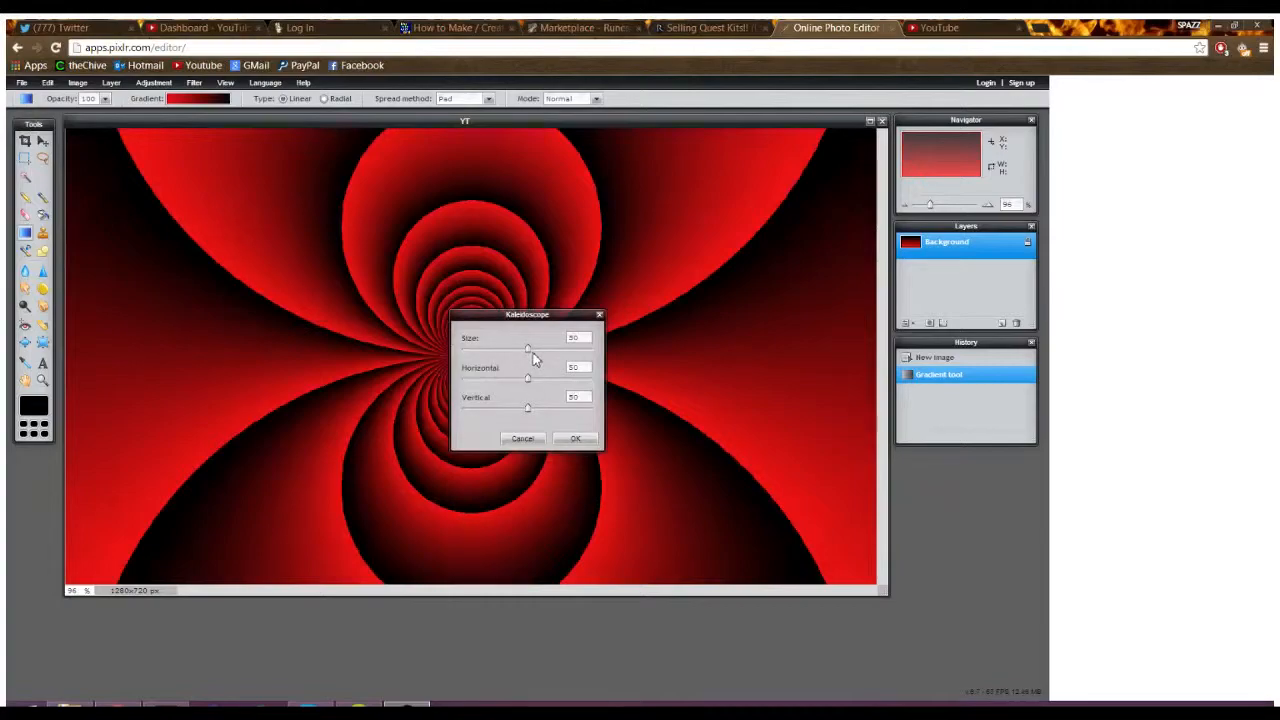
pyautogui.moveTo(529, 349); pyautogui.dragTo(580, 355)
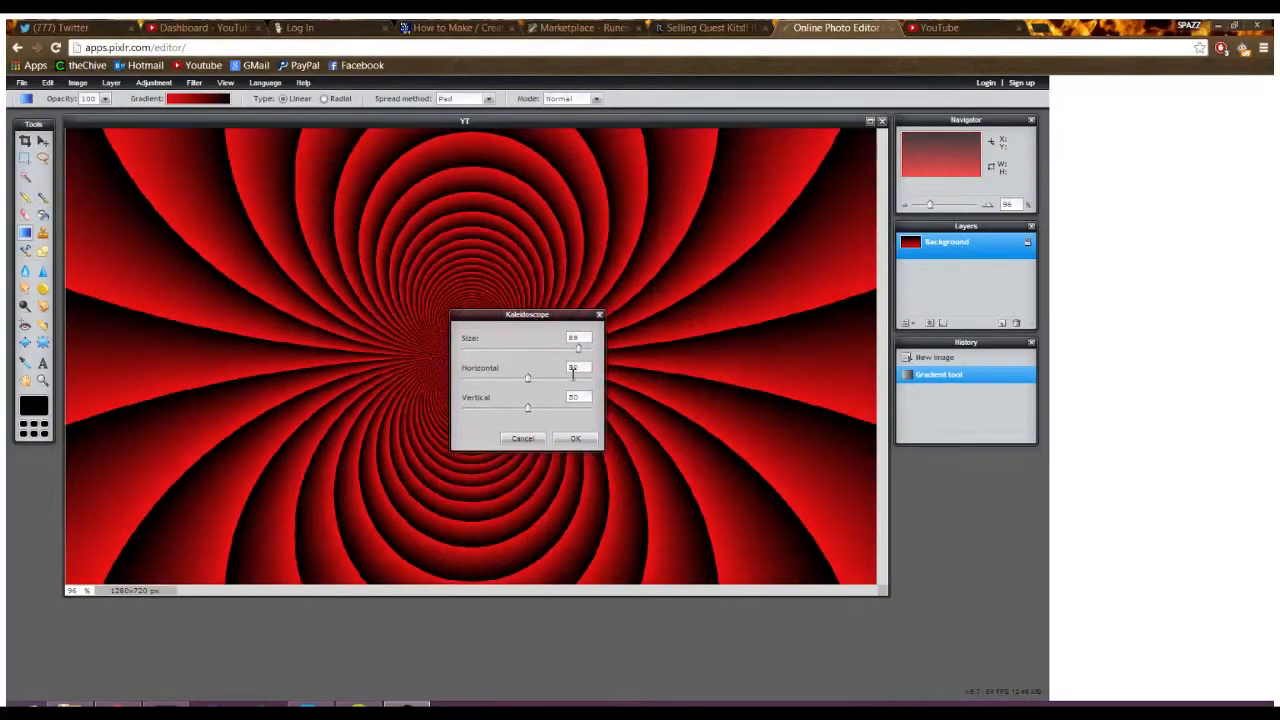
pyautogui.click(522, 439)
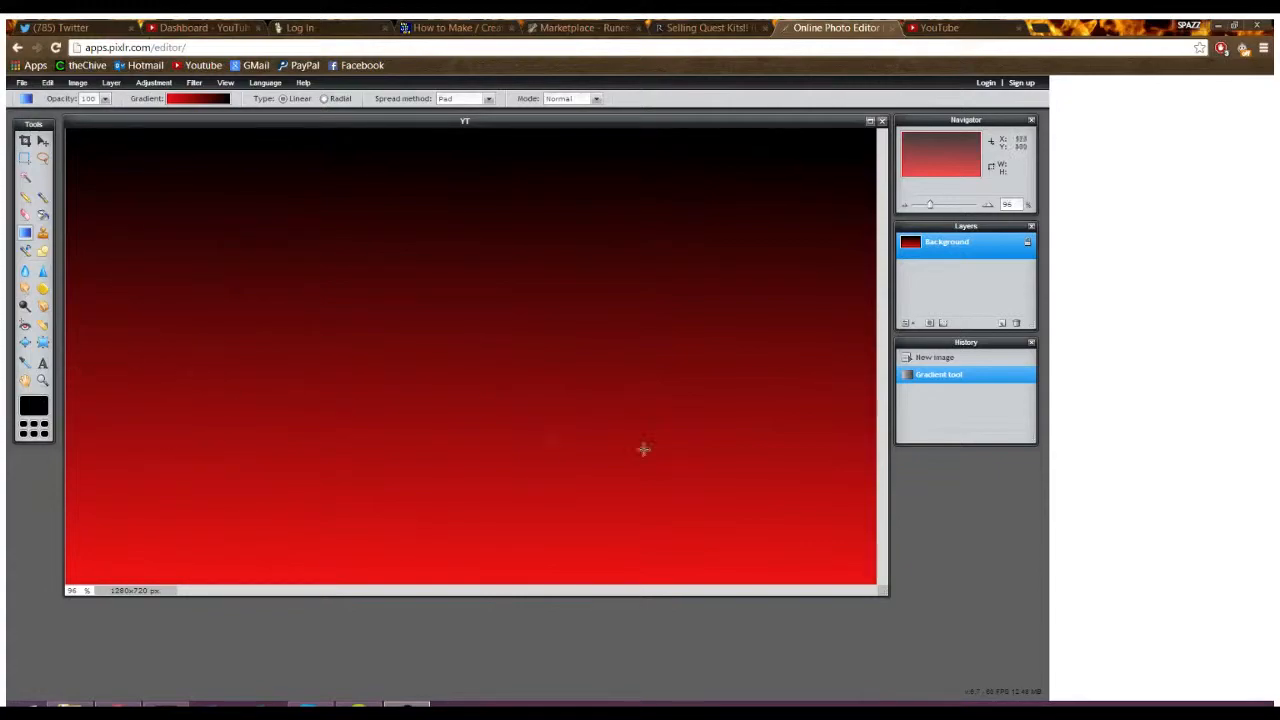
# - Add a text layer reading "HOW TO MAKE A CUSTOM YOUTUBE THUMBNAIL" in the upper left part of the canvas
pyautogui.click(45, 364)
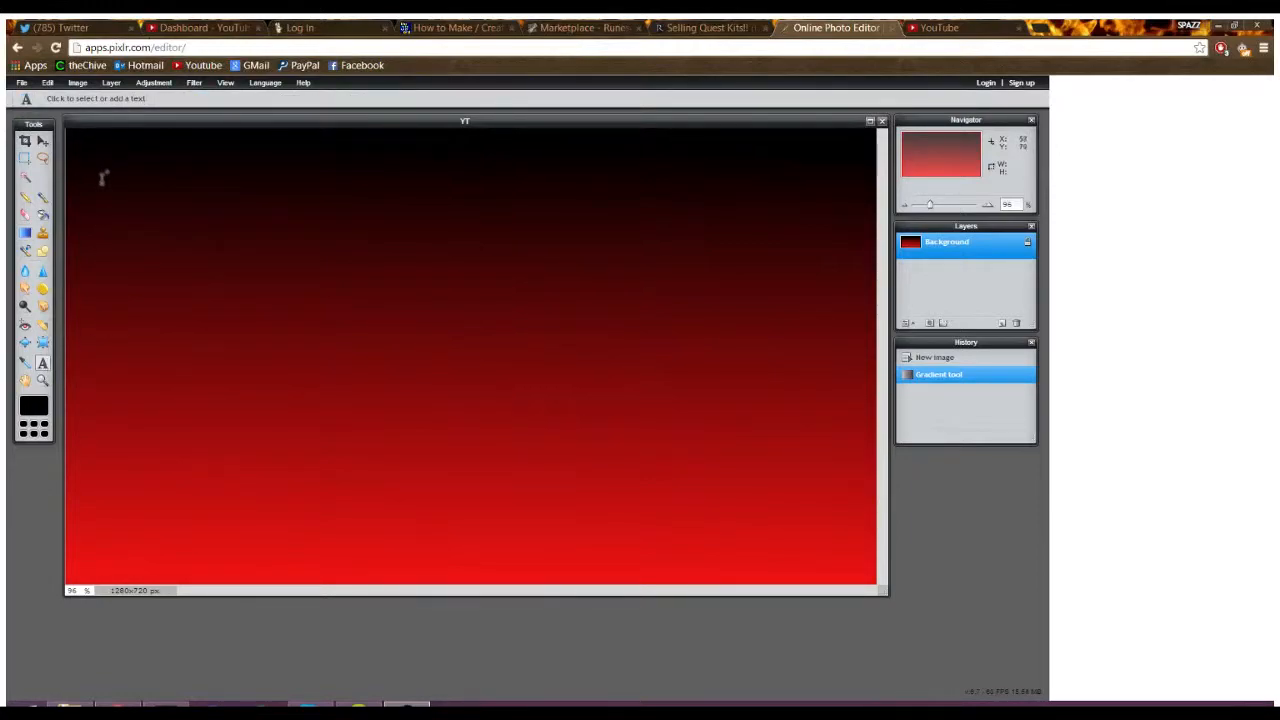
pyautogui.click(108, 210)
pyautogui.click(265, 284)
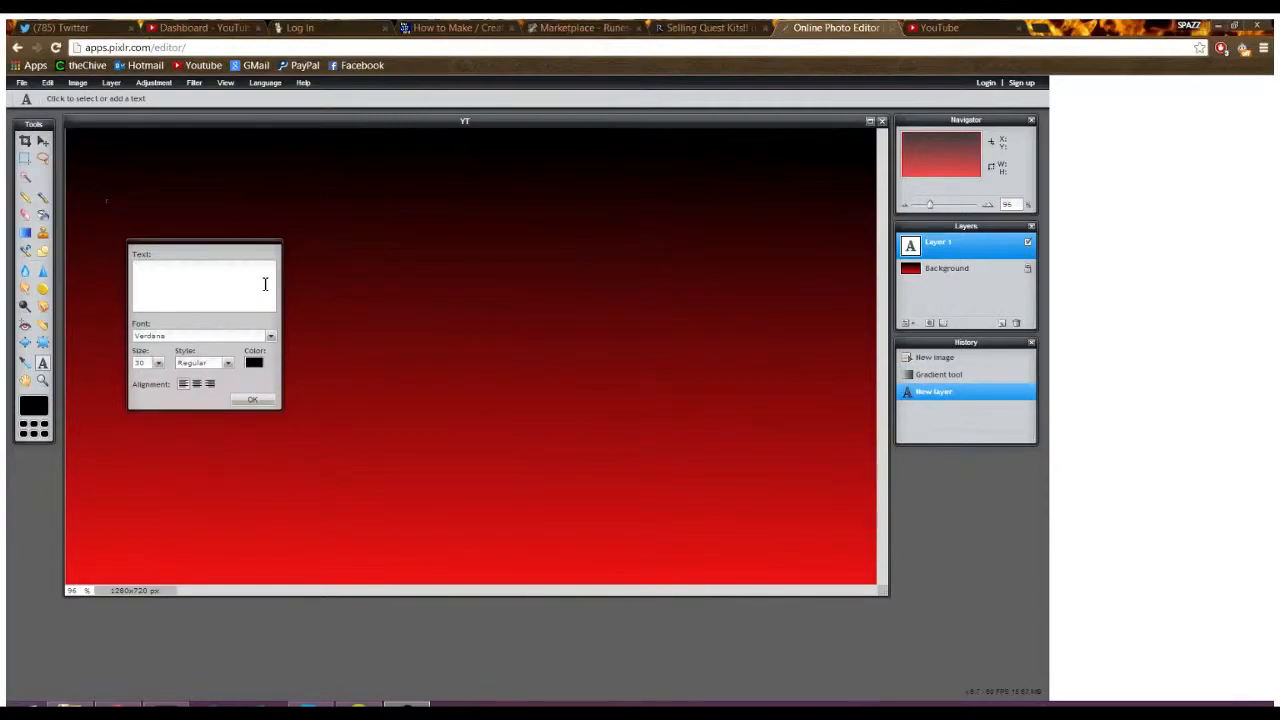
pyautogui.write('HOW TO MAKE A')
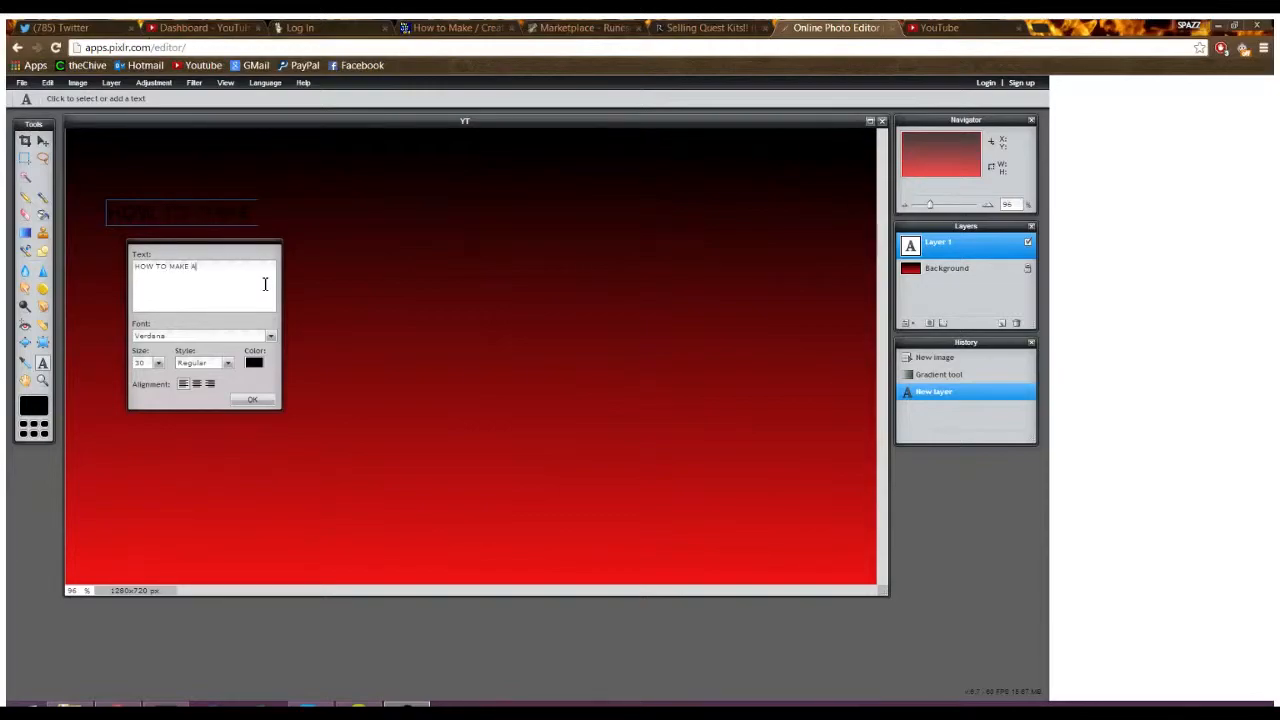
pyautogui.write(' CUSTOM YOUTUBE THU')
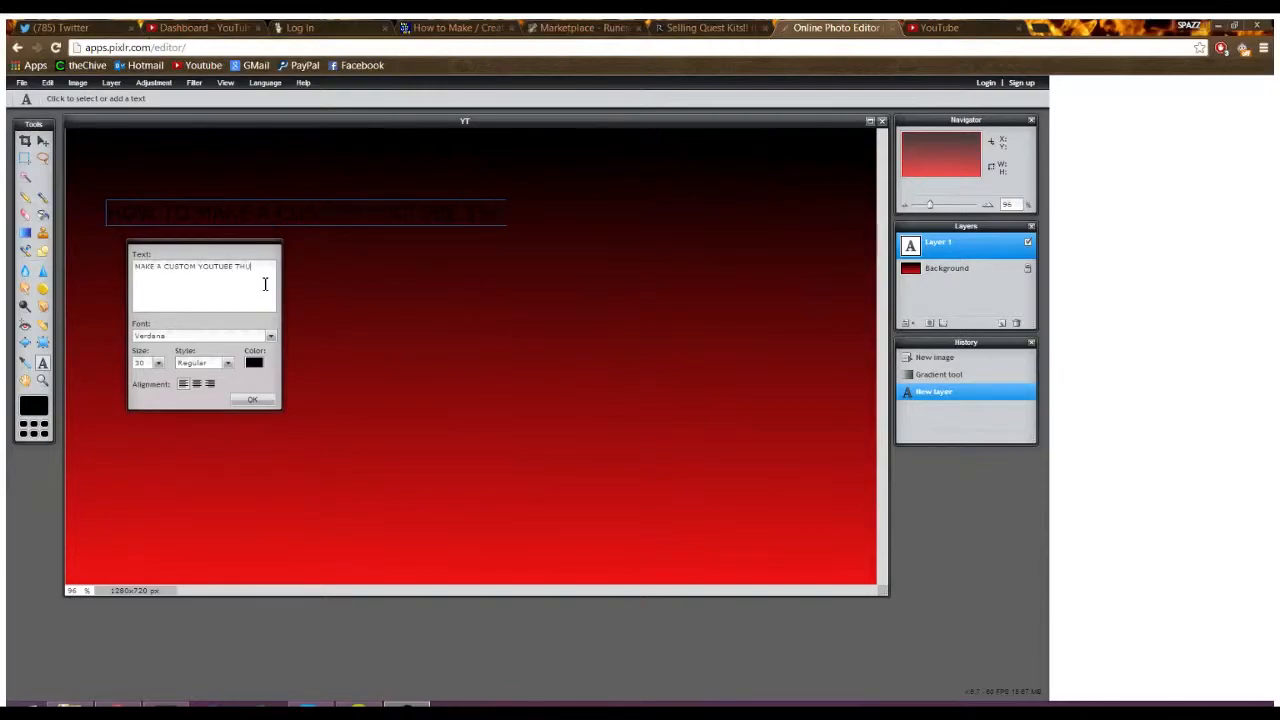
pyautogui.write('MBNAIL')
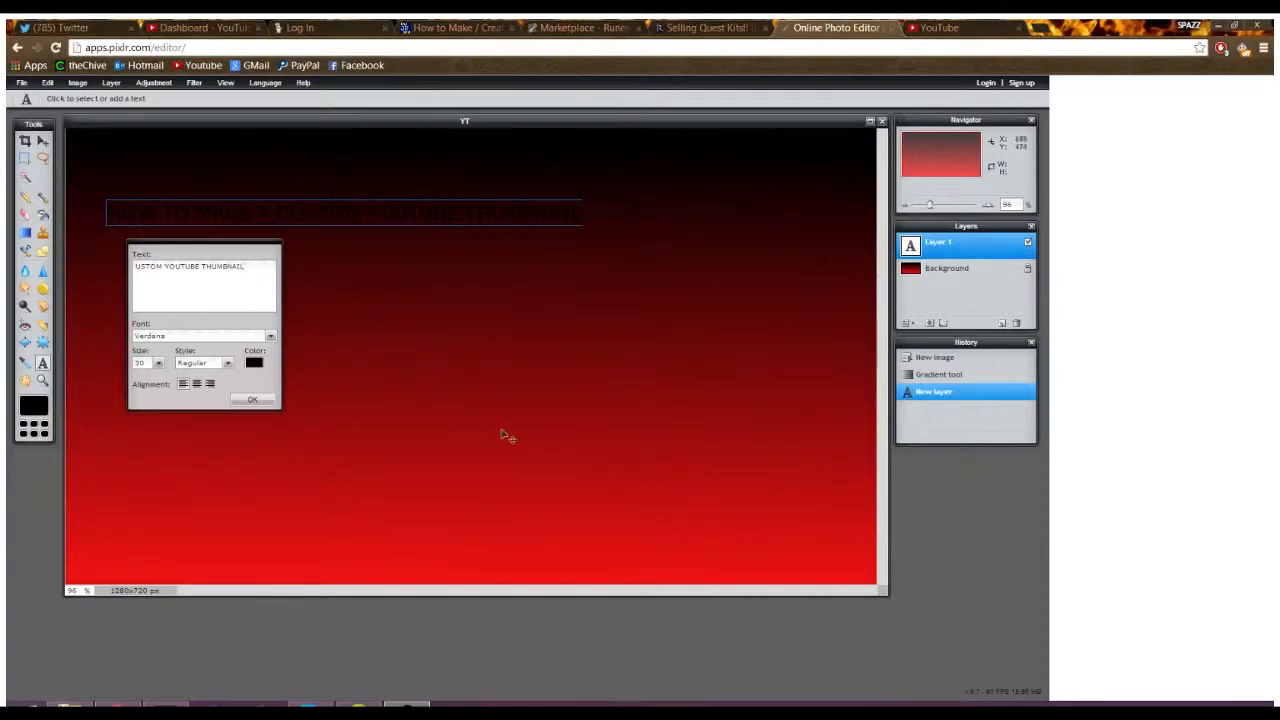
pyautogui.click(271, 337)
pyautogui.moveTo(271, 360); pyautogui.dragTo(272, 425)
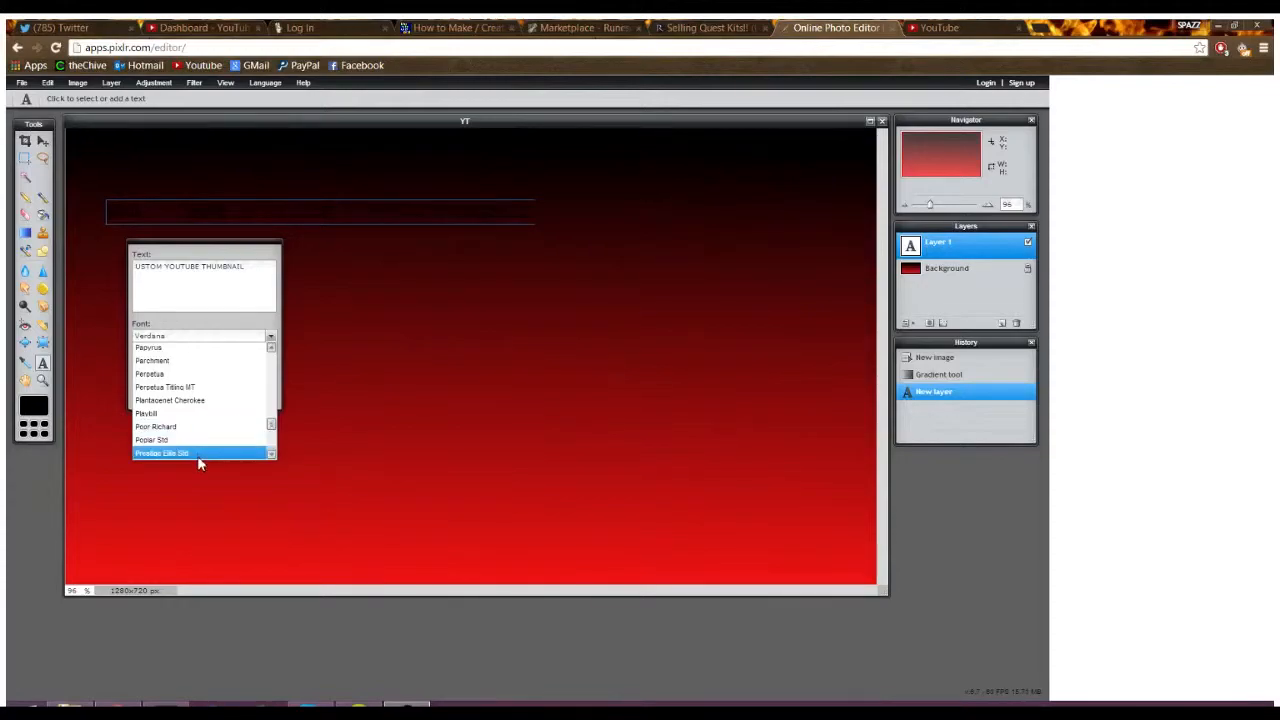
pyautogui.moveTo(270, 428); pyautogui.dragTo(270, 358)
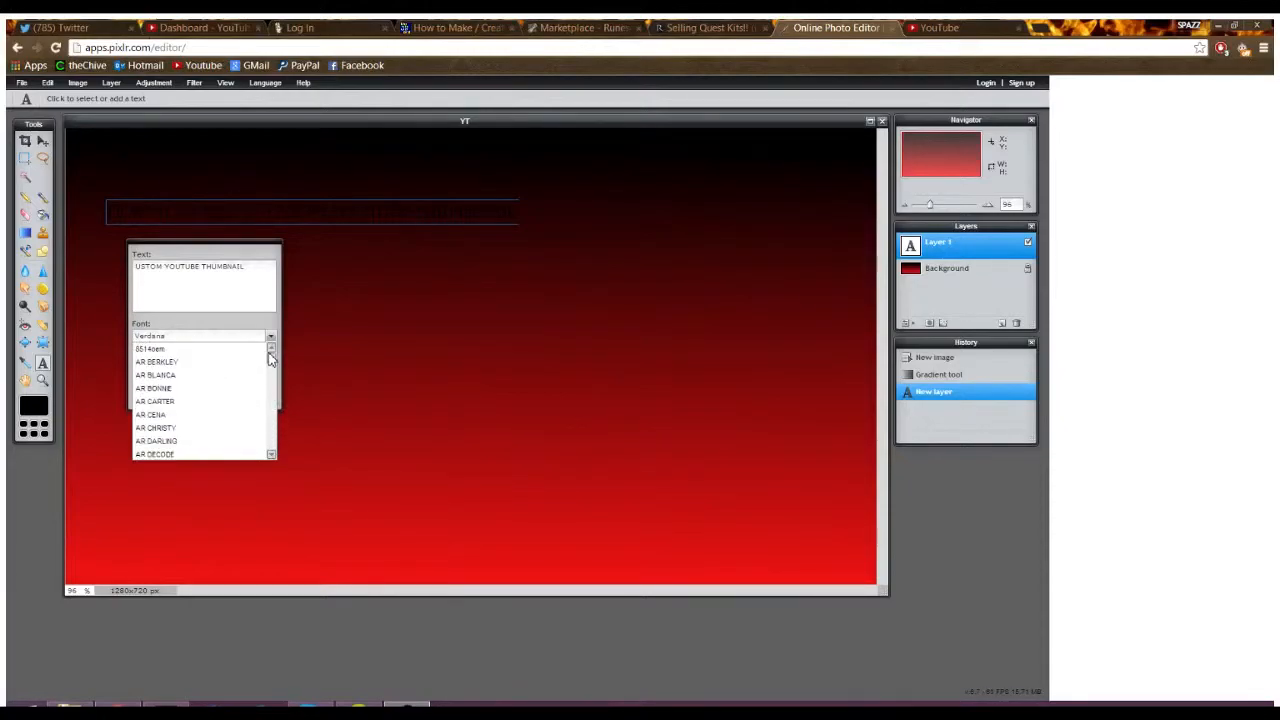
pyautogui.click(196, 338)
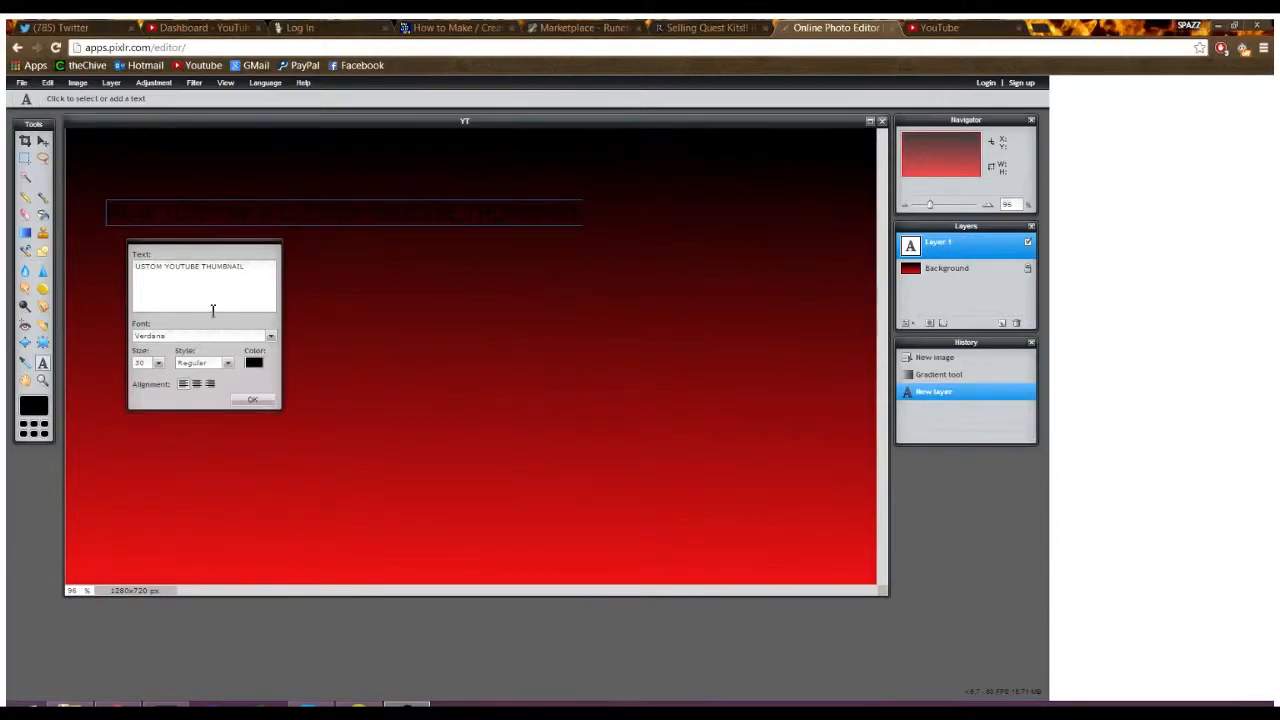
# - Change the color of the title text from the default to near-white
pyautogui.doubleClick(234, 270)
pyautogui.moveTo(251, 268); pyautogui.dragTo(112, 270)
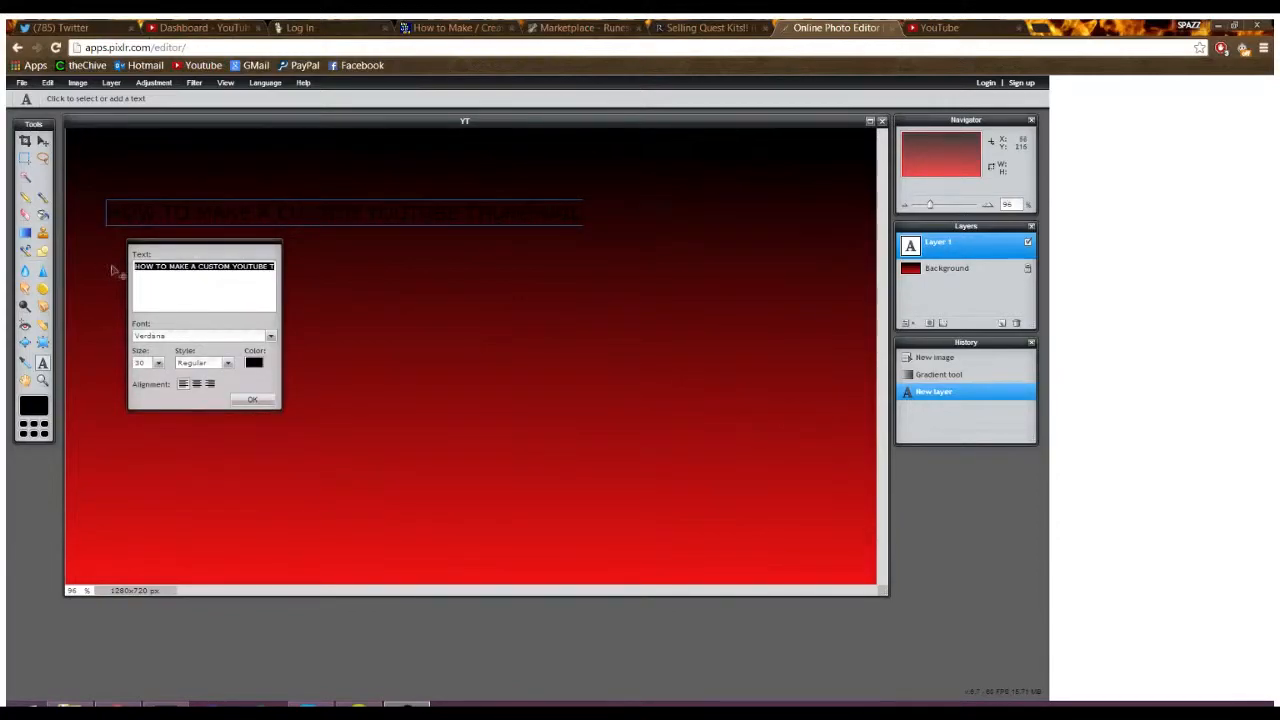
pyautogui.click(254, 362)
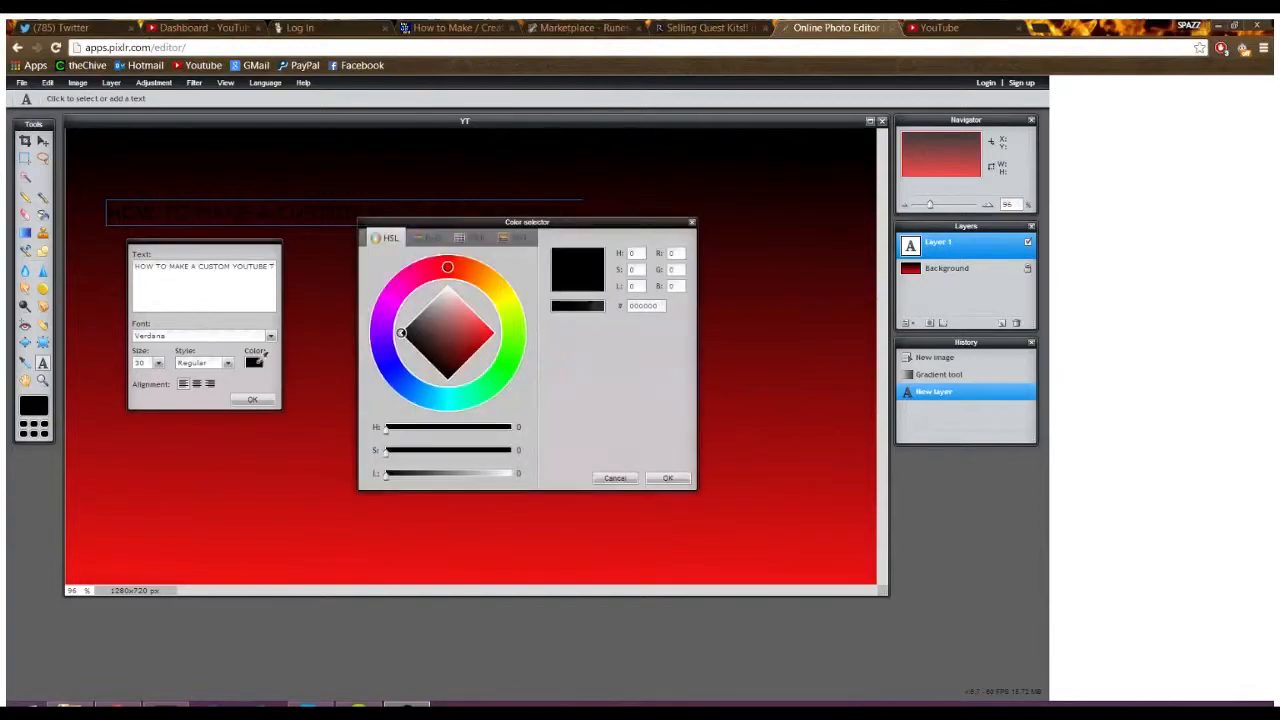
pyautogui.click(449, 290)
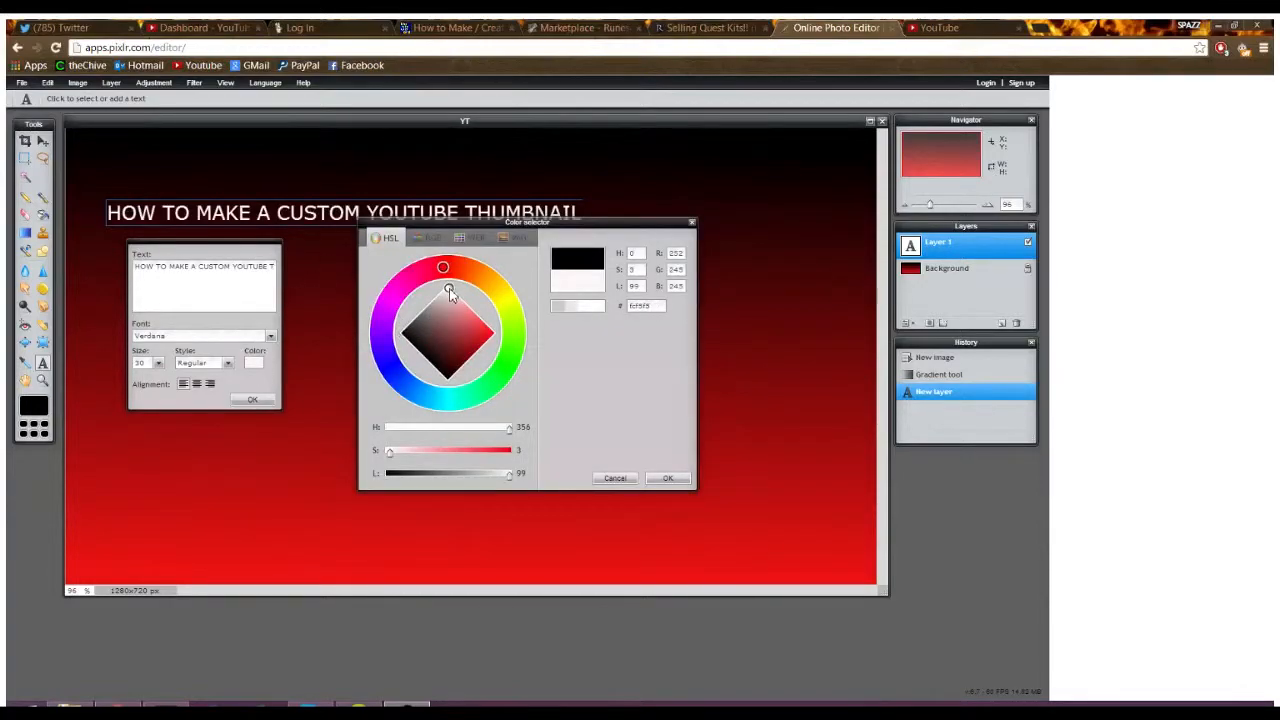
pyautogui.click(668, 479)
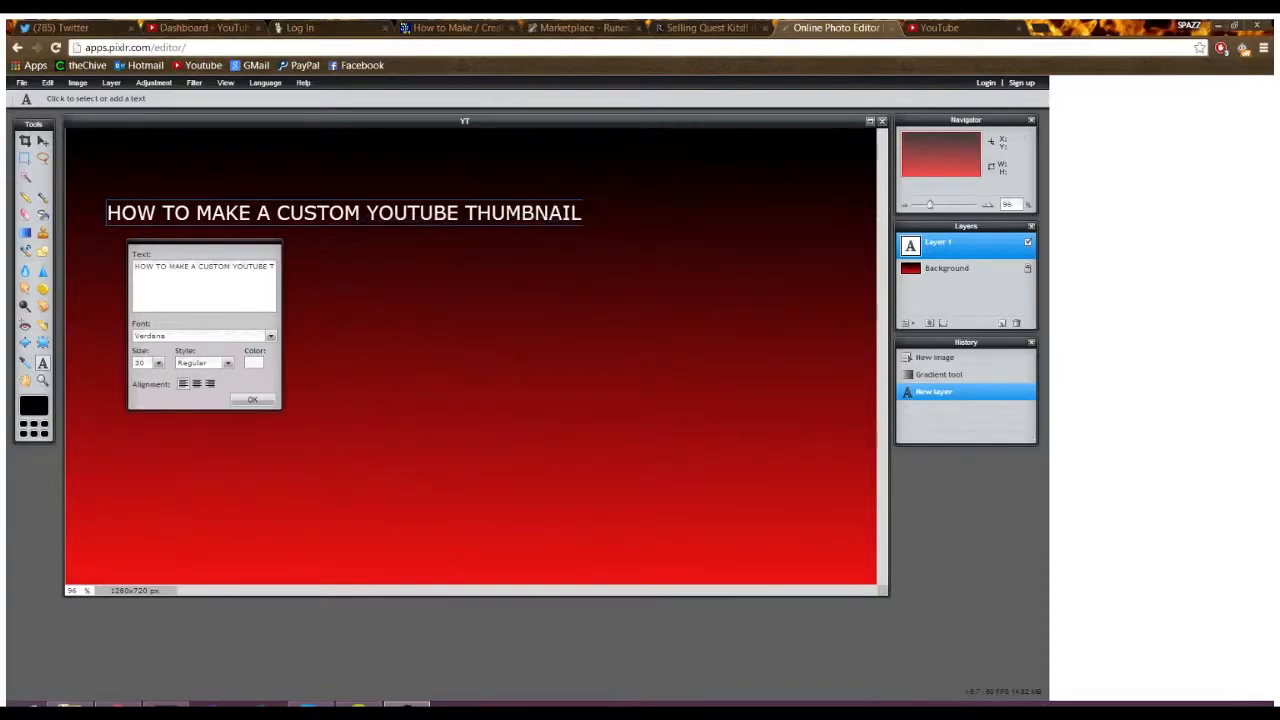
# - Set the title text size to 90 and break it onto a second line before "YOUTUBE"
pyautogui.doubleClick(152, 363)
pyautogui.write('90')
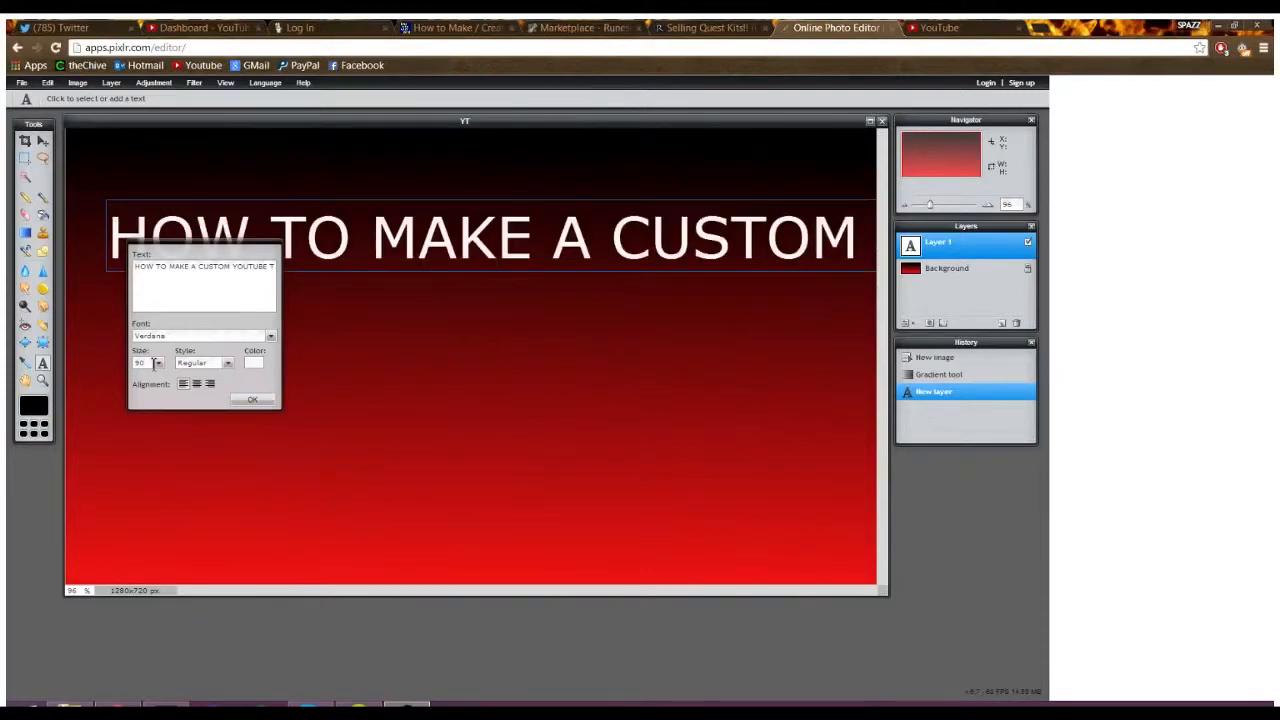
pyautogui.click(236, 268)
pyautogui.press('Return')
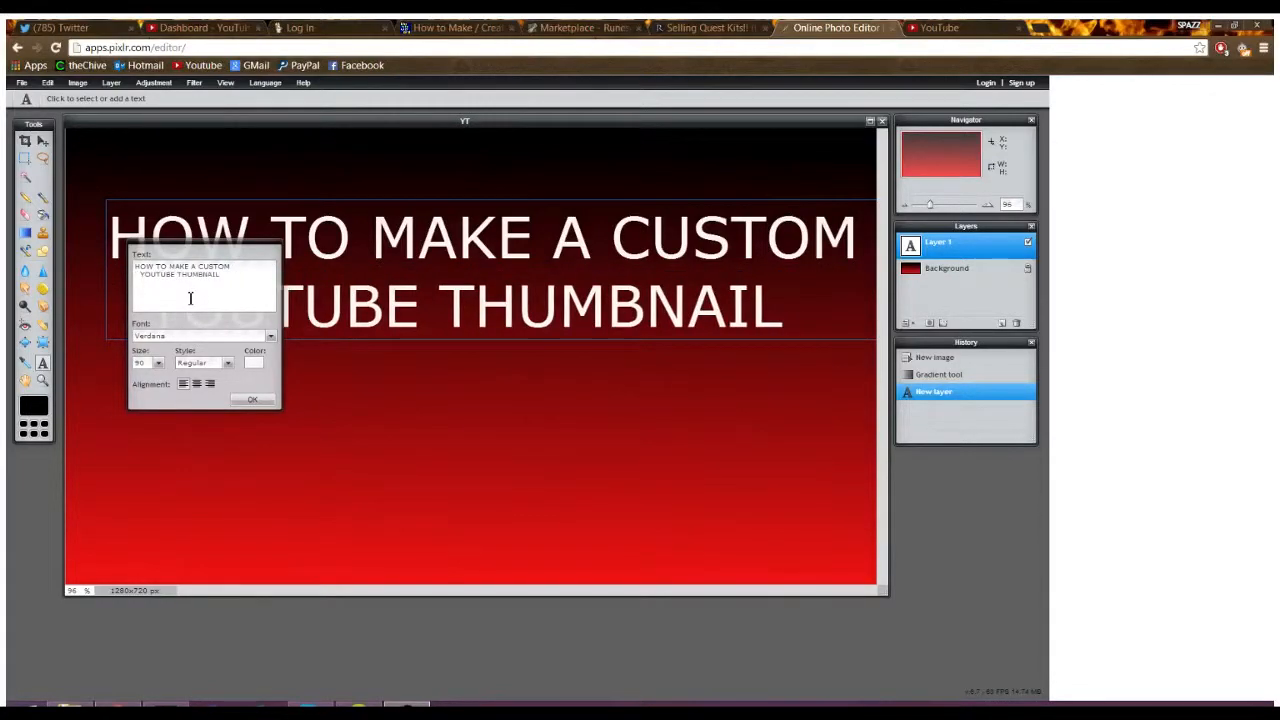
# - Position the two-line title roughly centered horizontally and slightly above the canvas's middle, and finish the text edit
pyautogui.moveTo(485, 268); pyautogui.dragTo(457, 252)
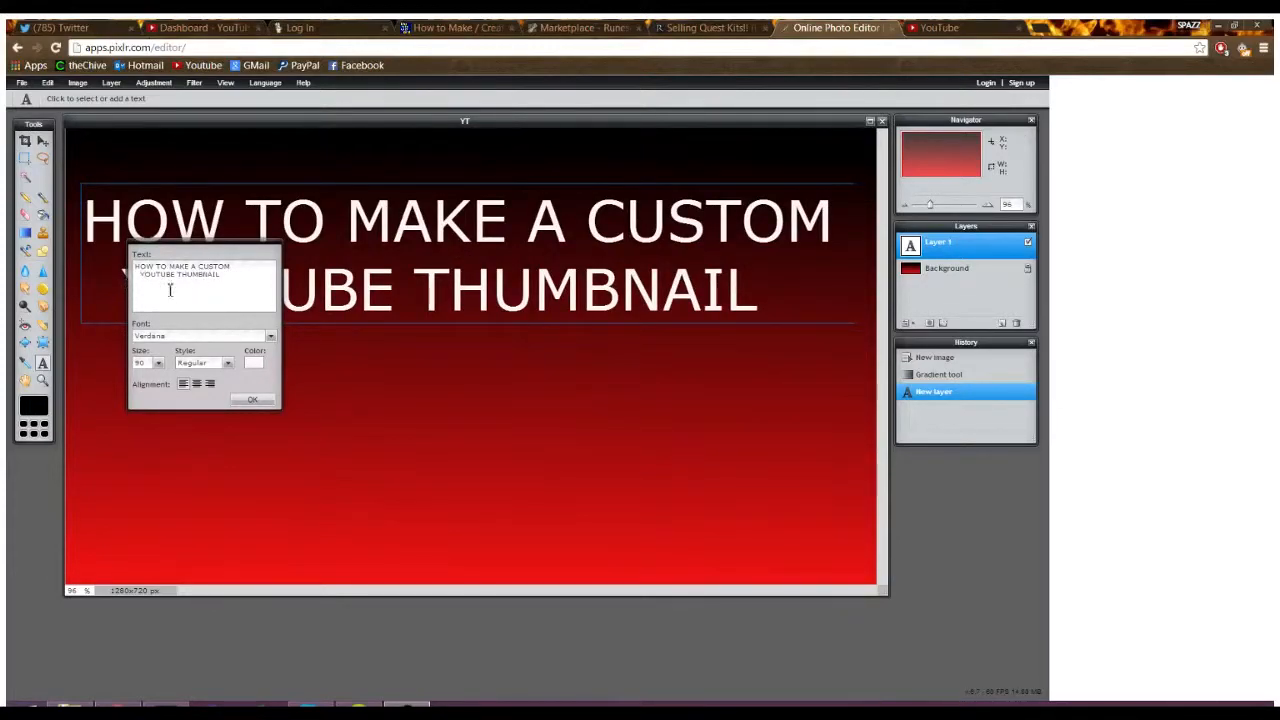
pyautogui.moveTo(448, 261); pyautogui.dragTo(446, 315)
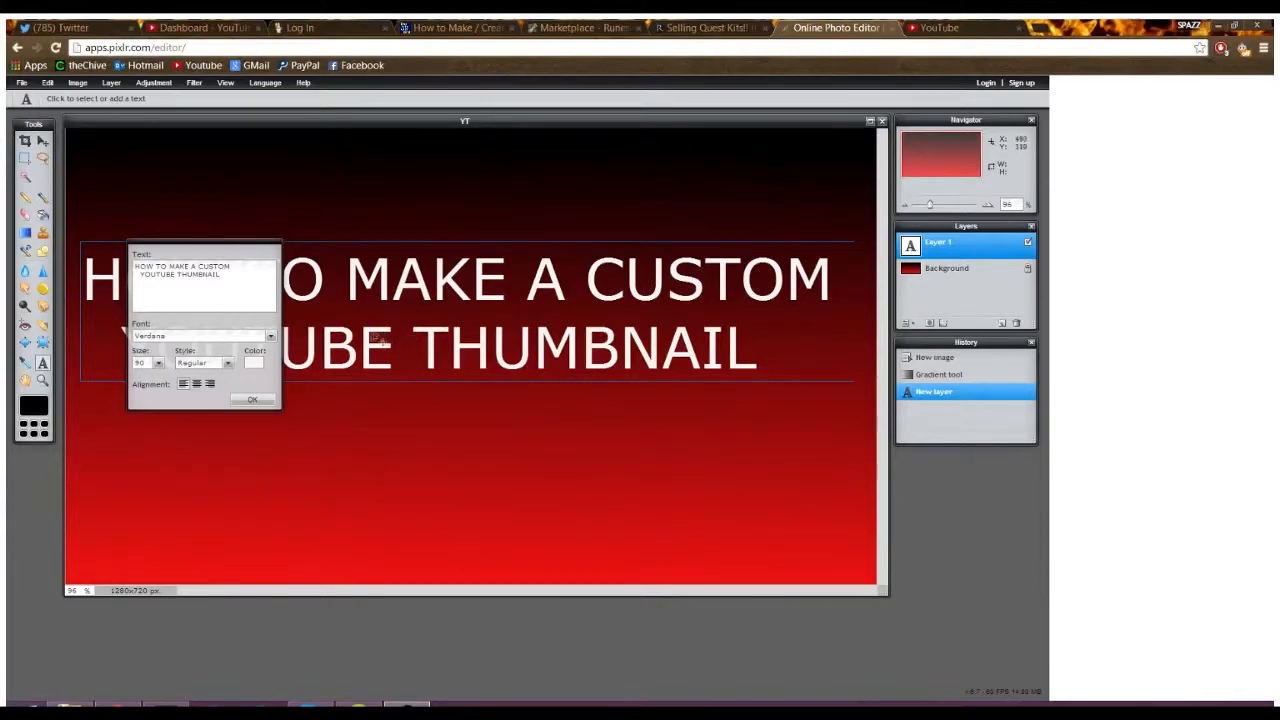
pyautogui.click(255, 399)
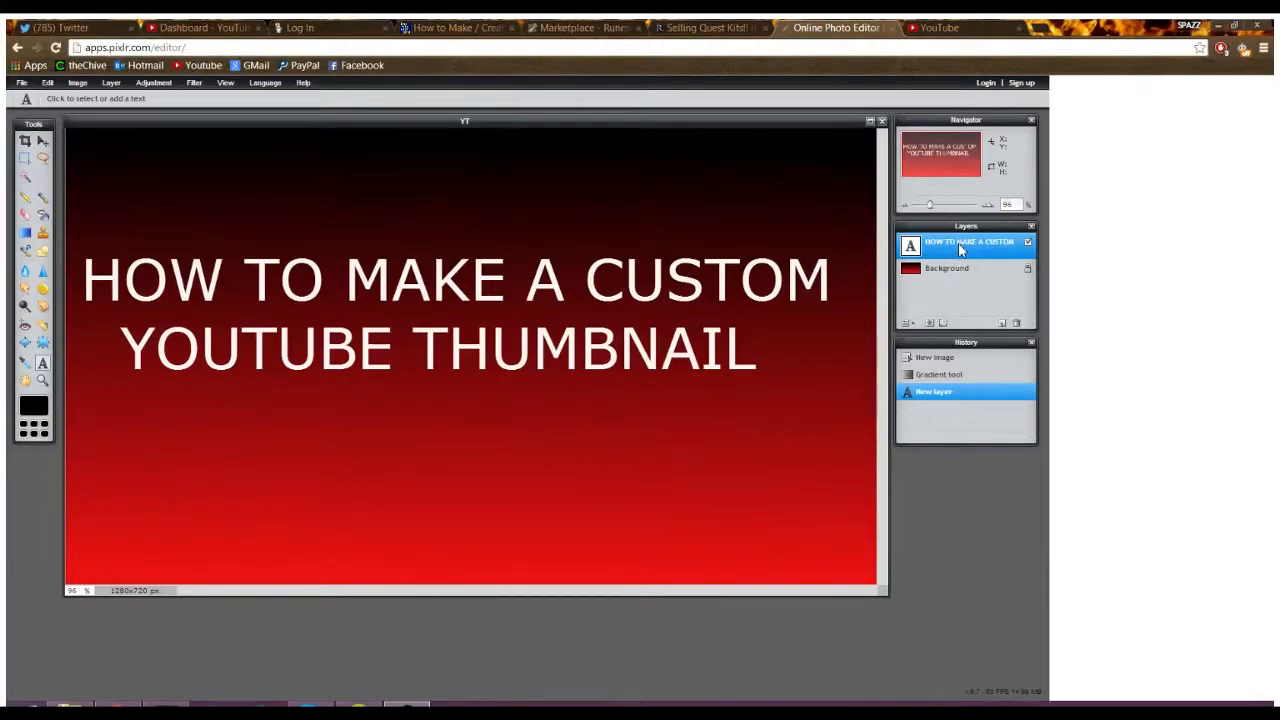
# - Add an inner bevel layer style to the title text with distance 1 and size 0
pyautogui.click(1010, 387)
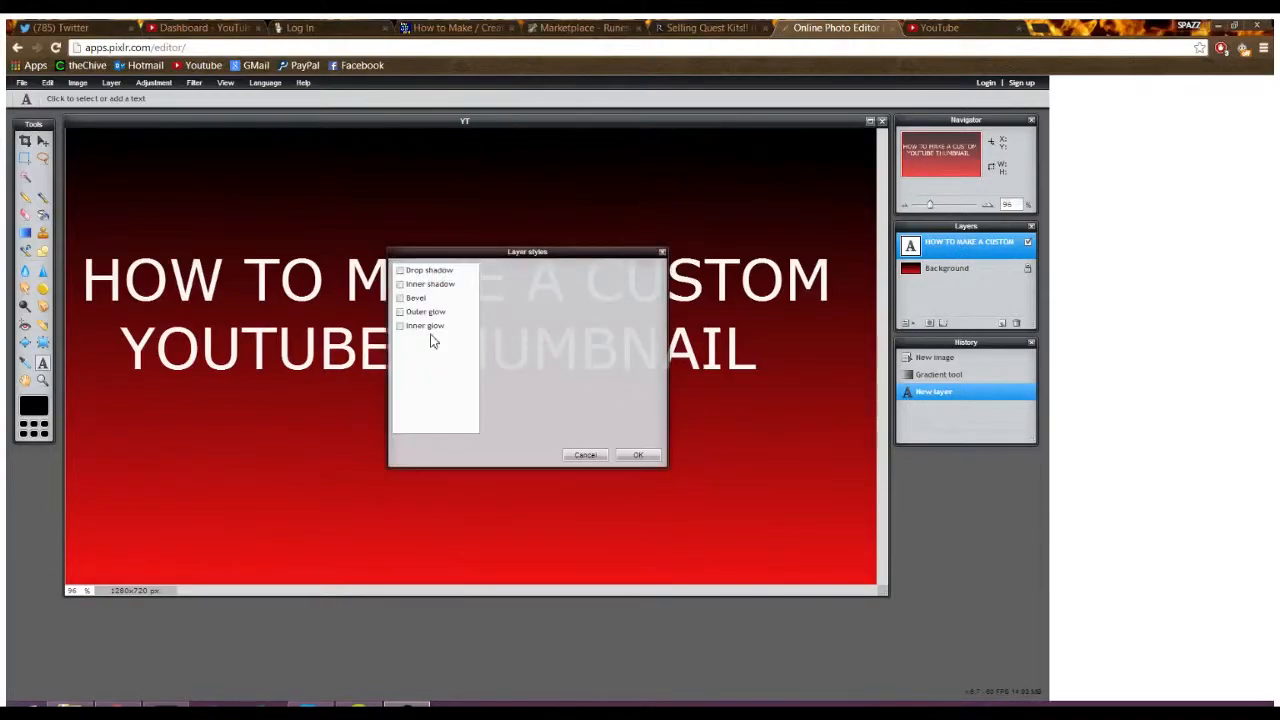
pyautogui.click(401, 299)
pyautogui.moveTo(500, 251); pyautogui.dragTo(697, 309)
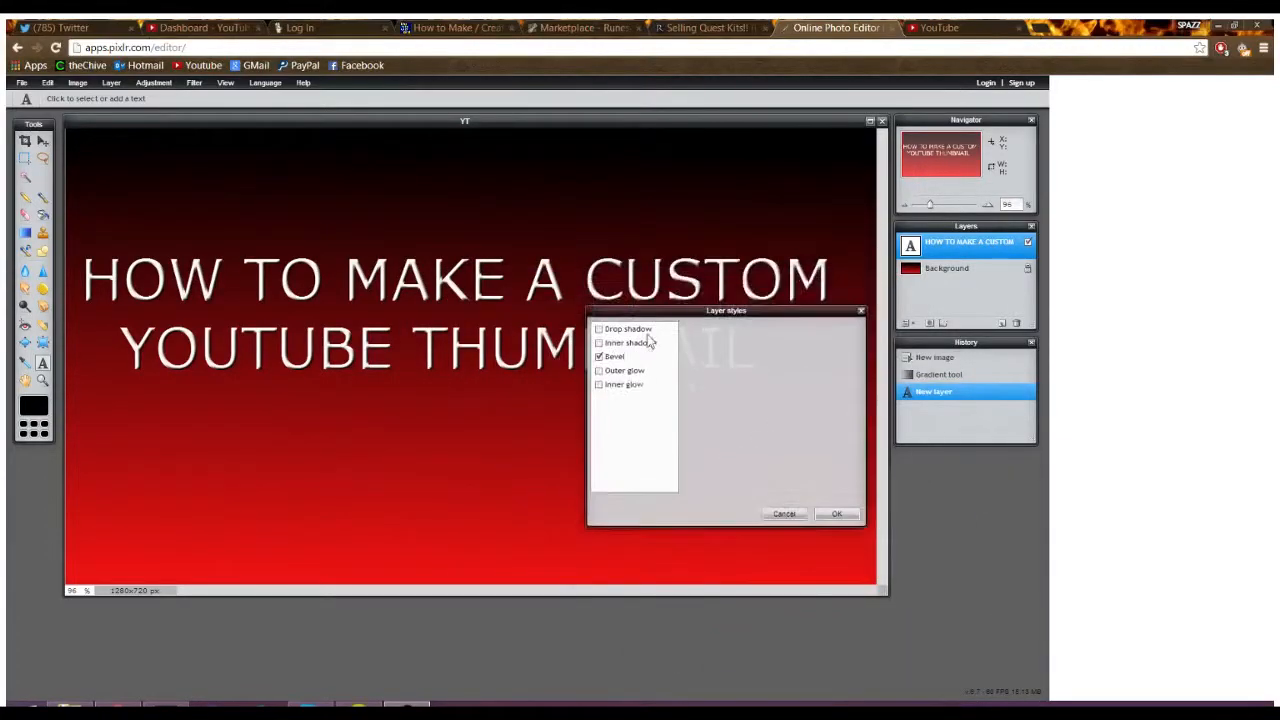
pyautogui.click(616, 358)
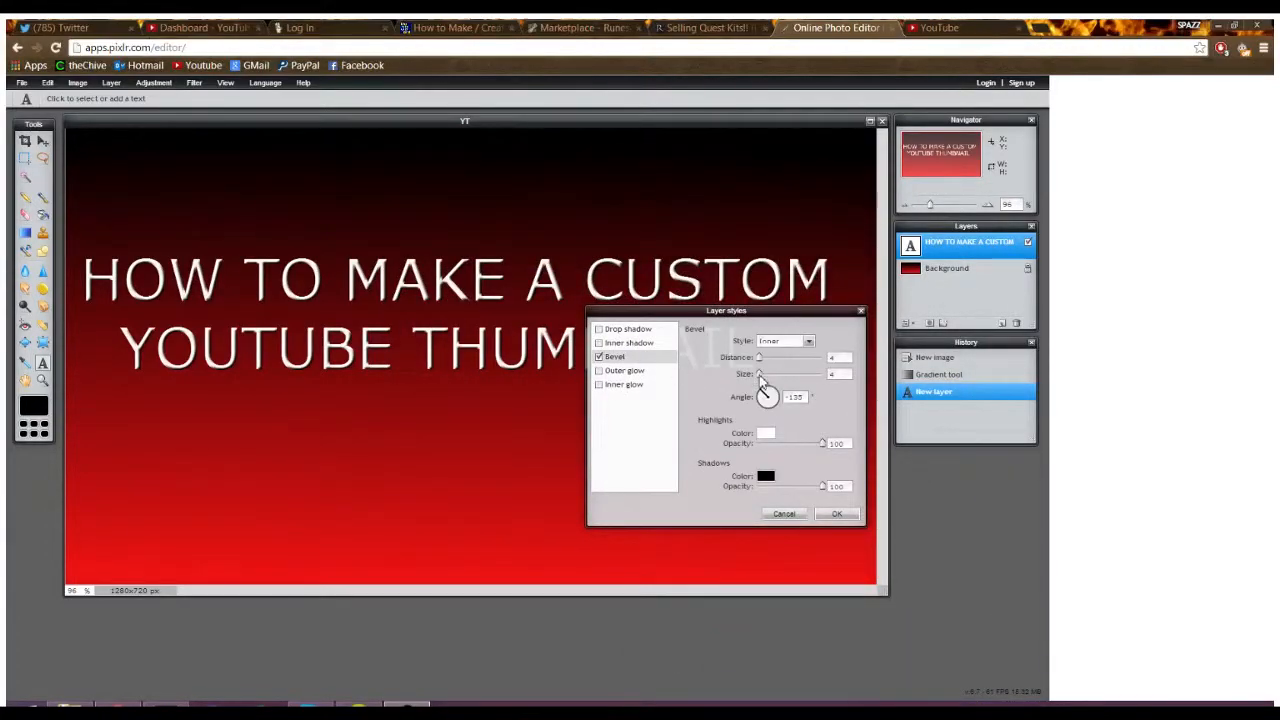
pyautogui.moveTo(760, 376)
pyautogui.mouseDown()
pyautogui.moveTo(736, 380)
pyautogui.moveTo(757, 374)
pyautogui.moveTo(759, 359)
pyautogui.moveTo(745, 360)
pyautogui.mouseUp()
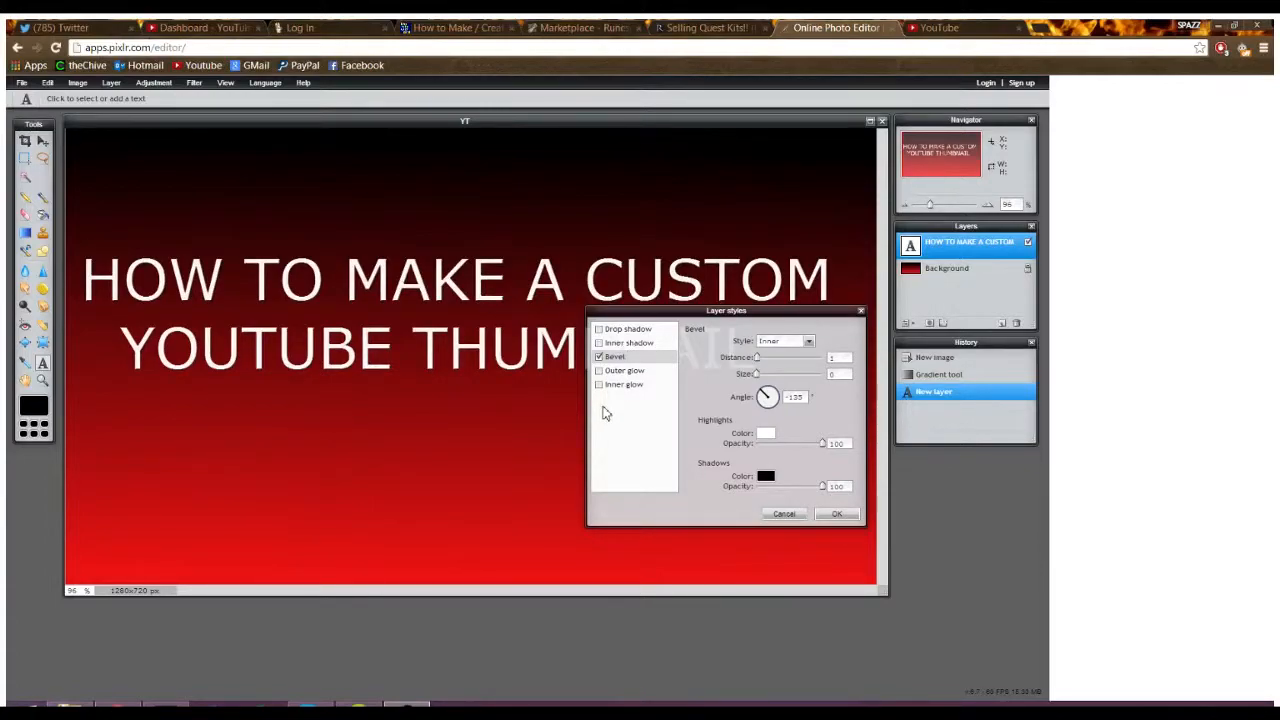
# - Enable an outer glow on the title text and set its color to red (e02636)
pyautogui.click(600, 371)
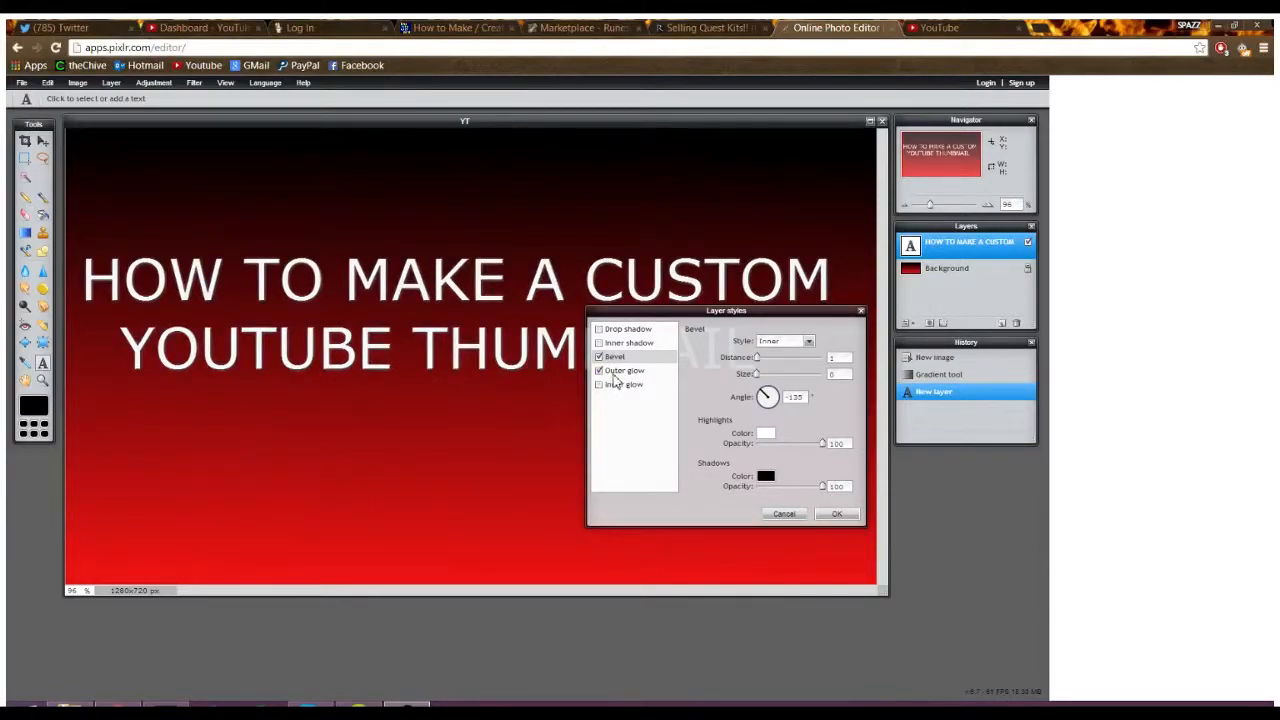
pyautogui.click(615, 374)
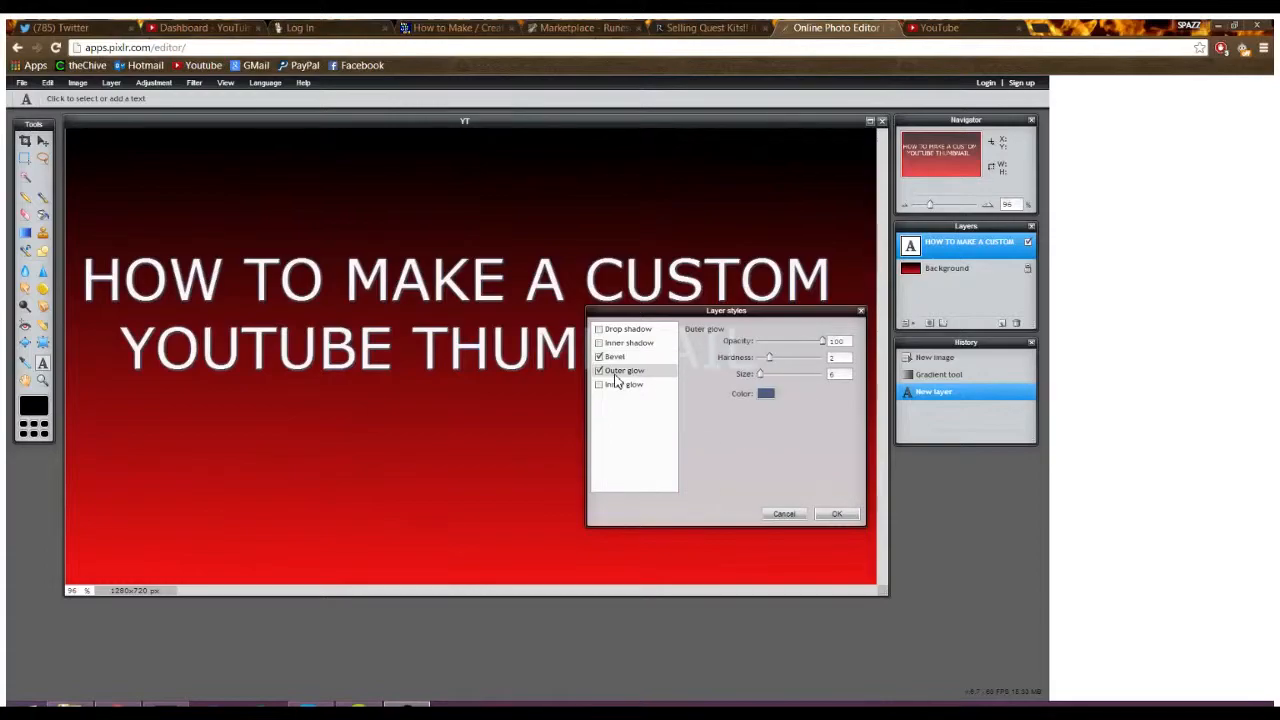
pyautogui.click(766, 396)
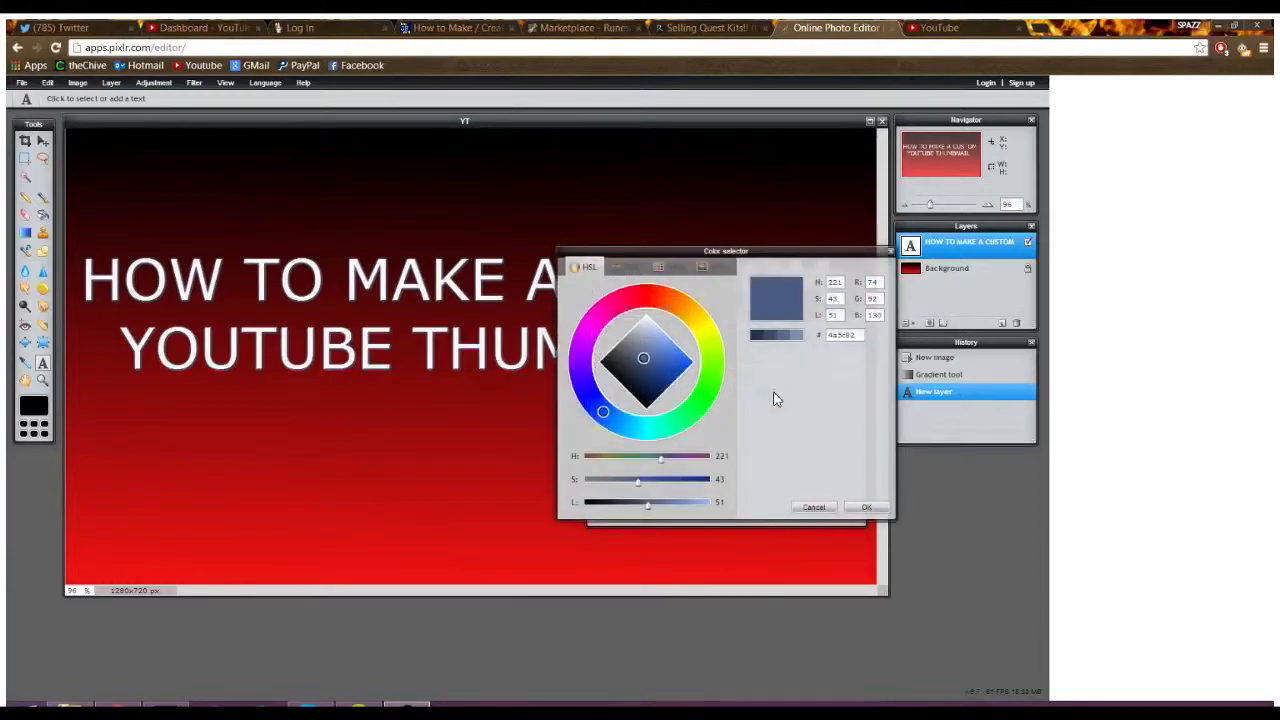
pyautogui.click(645, 403)
pyautogui.click(641, 299)
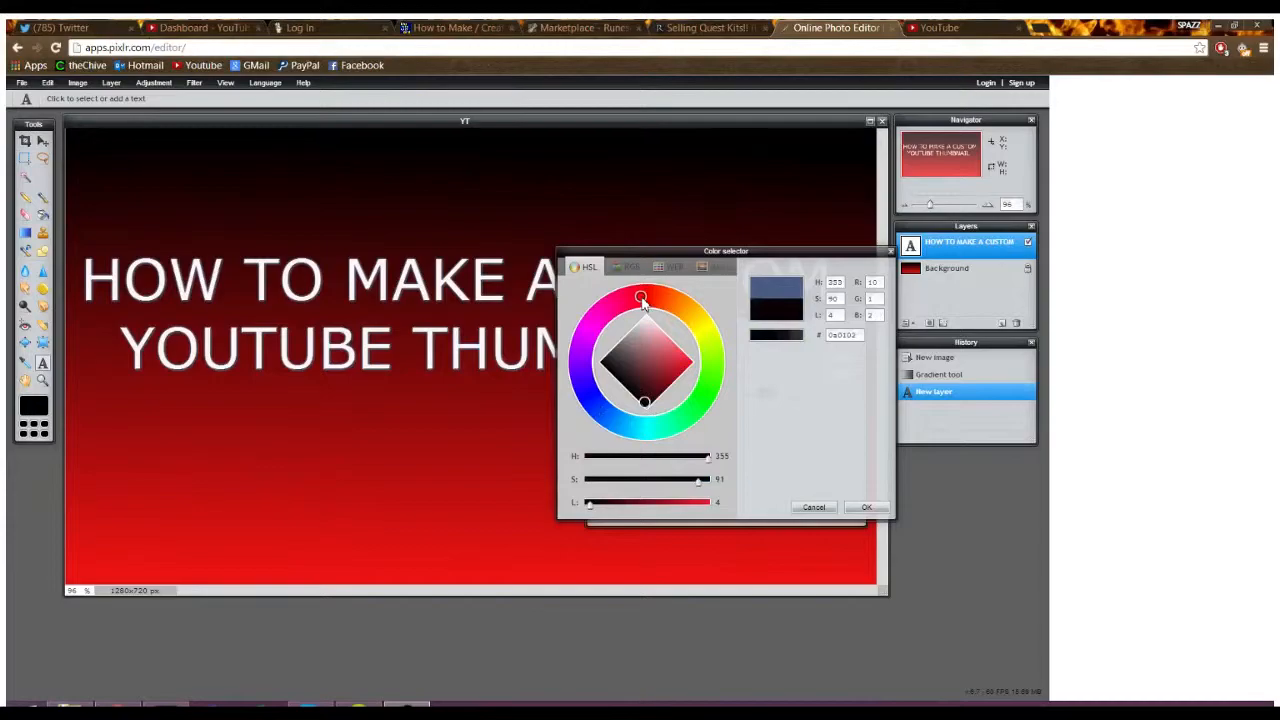
pyautogui.click(681, 362)
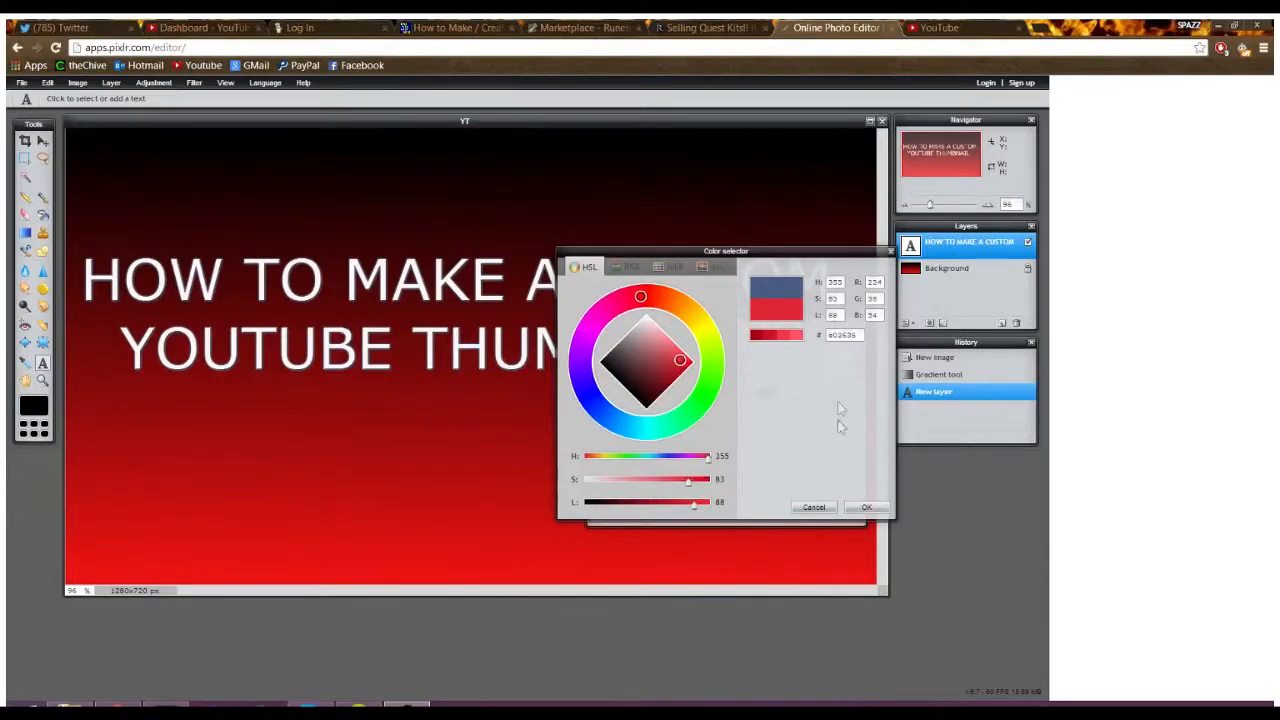
pyautogui.click(864, 507)
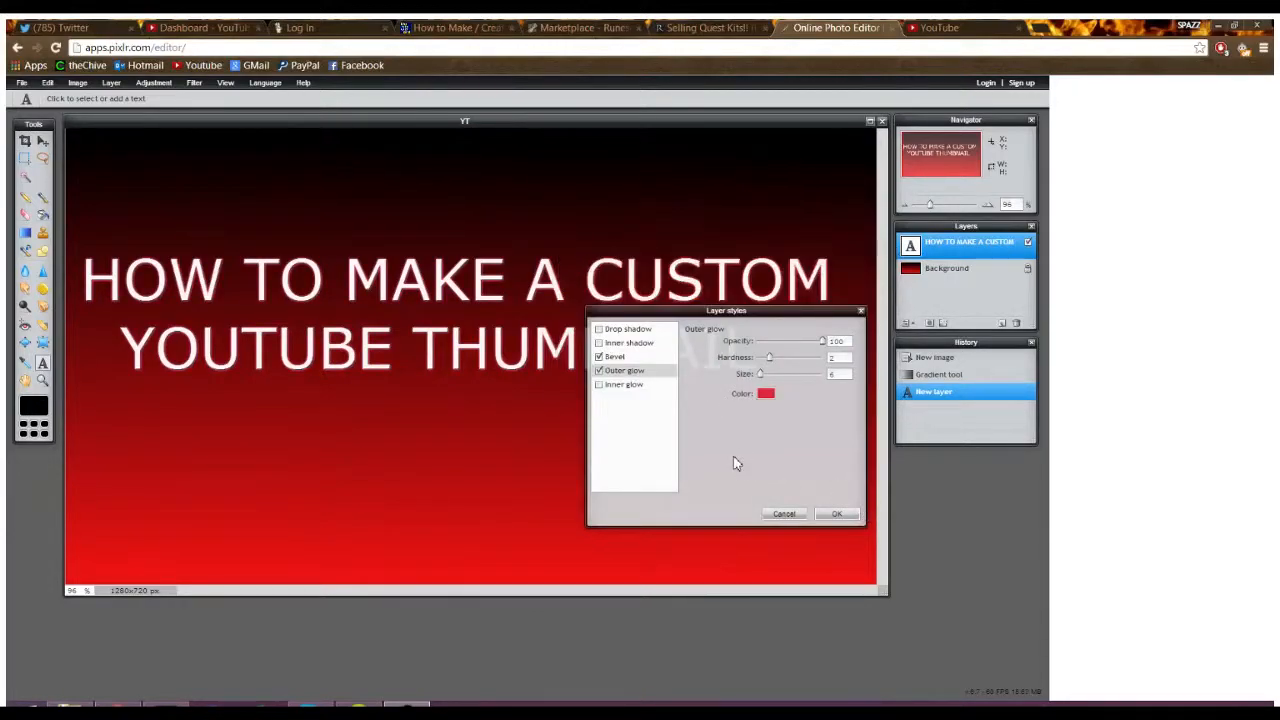
# - Change the outer glow's color to bright yellow and set its hardness to 1 and size to 3
pyautogui.click(765, 393)
pyautogui.click(705, 332)
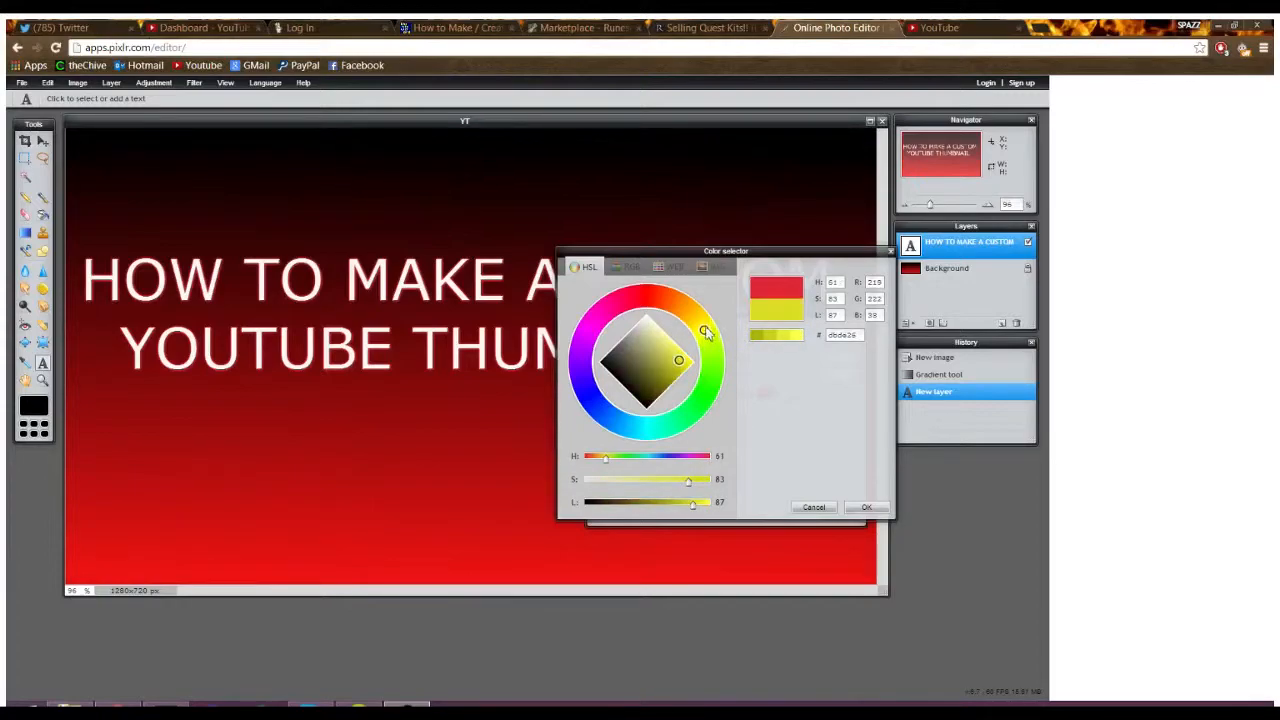
pyautogui.click(686, 362)
pyautogui.click(862, 508)
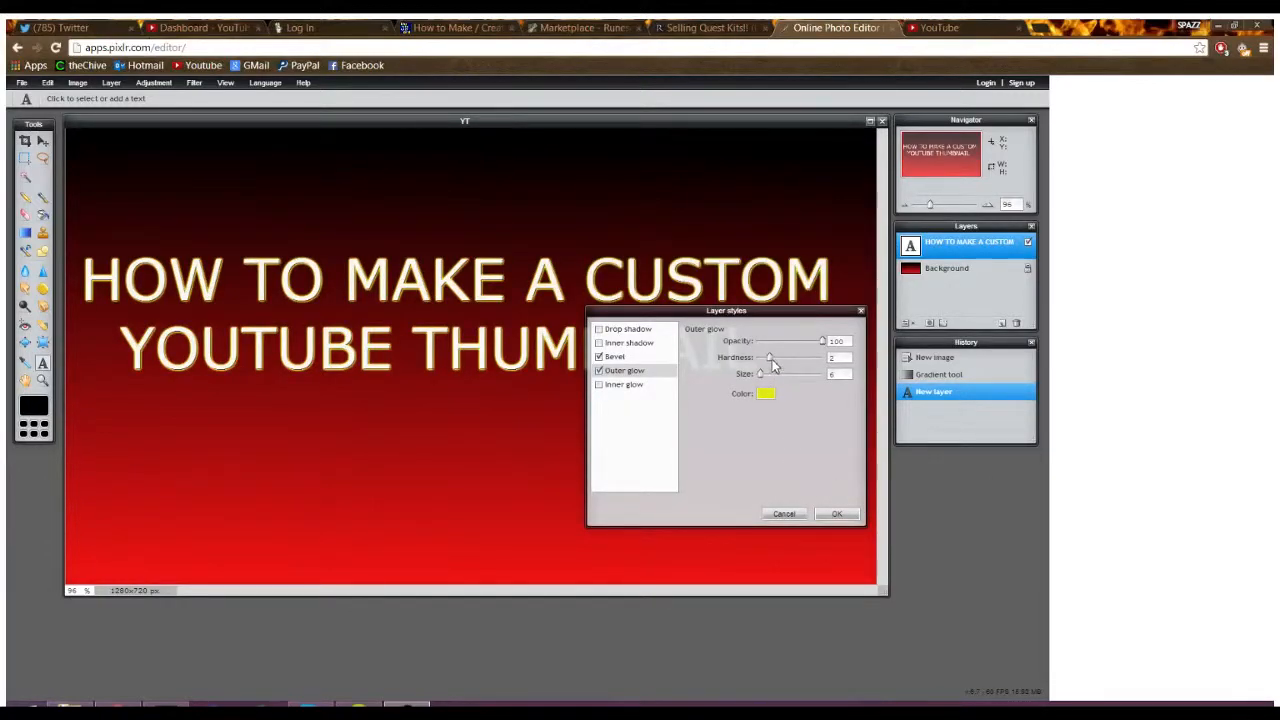
pyautogui.moveTo(767, 360); pyautogui.dragTo(763, 366)
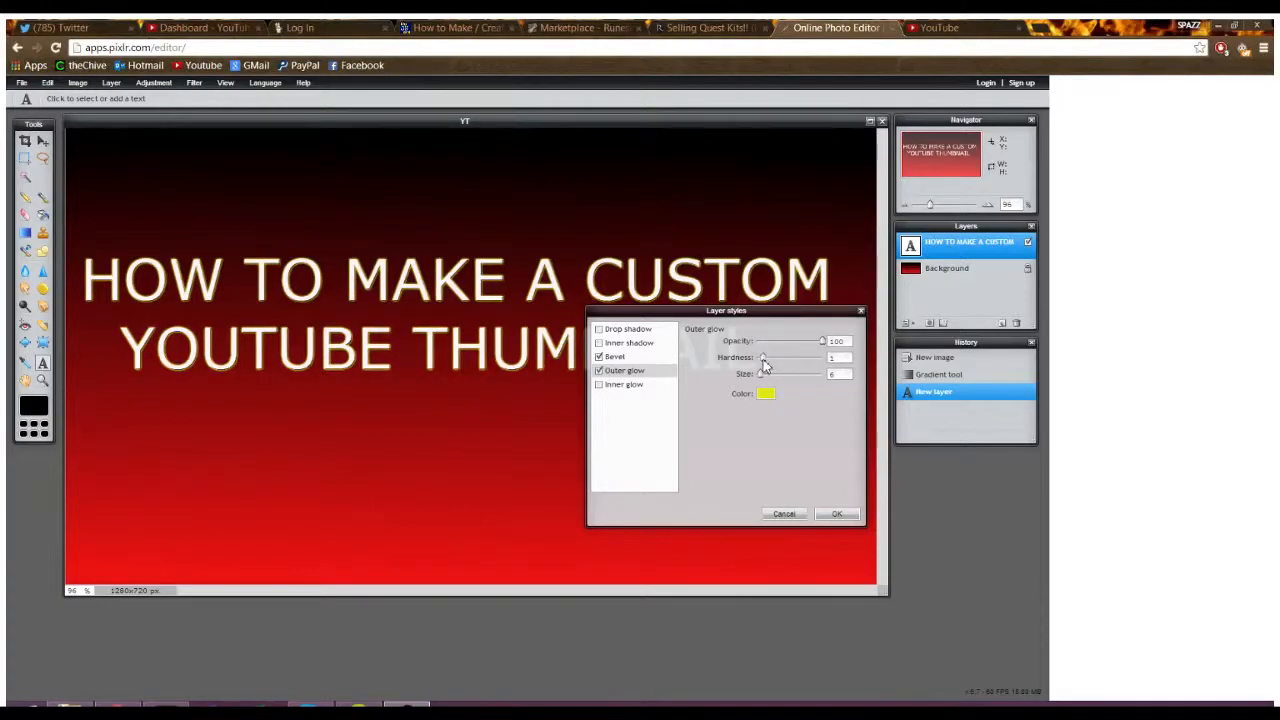
pyautogui.moveTo(761, 376)
pyautogui.mouseDown()
pyautogui.moveTo(790, 380)
pyautogui.moveTo(750, 378)
pyautogui.mouseUp()
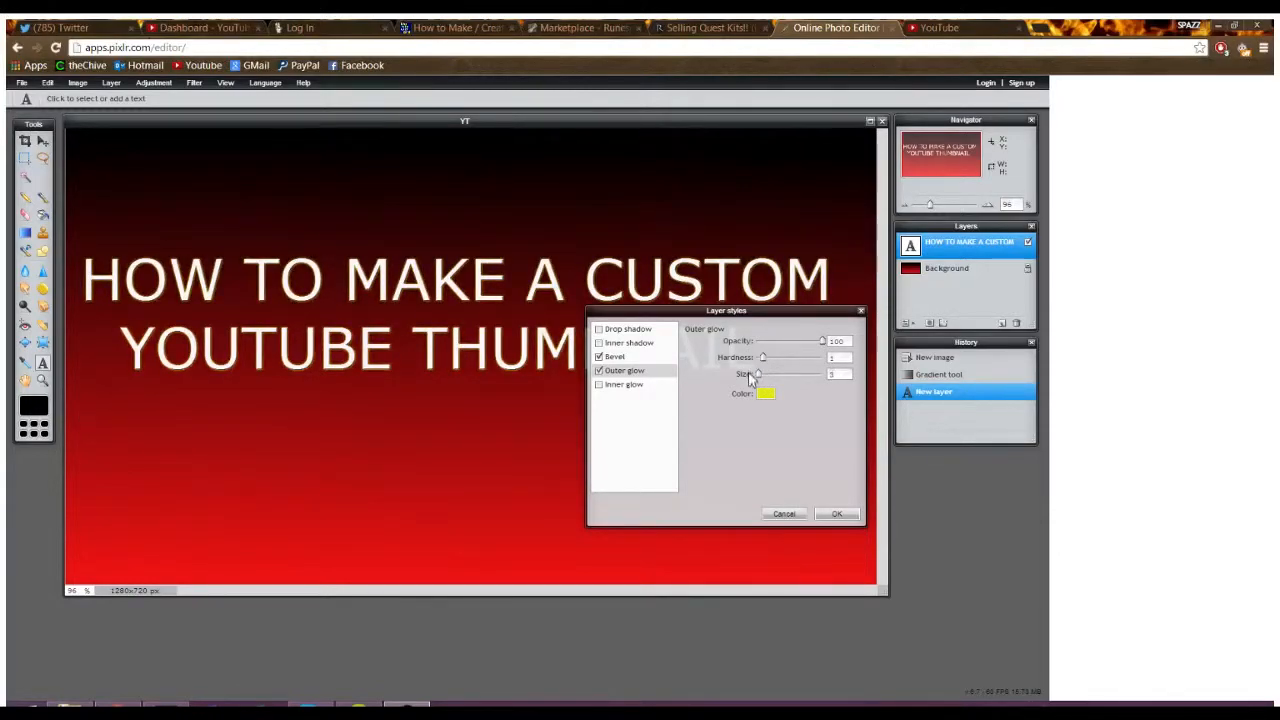